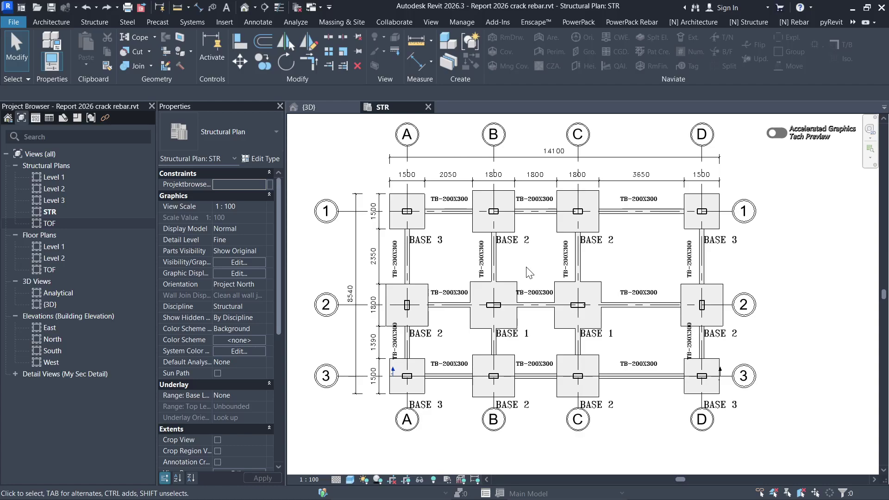
Step: Examine the footings, tie beams and dimensions in the STR structural plan and compare them with the 3D view
scroll(531, 267, "up", 3)
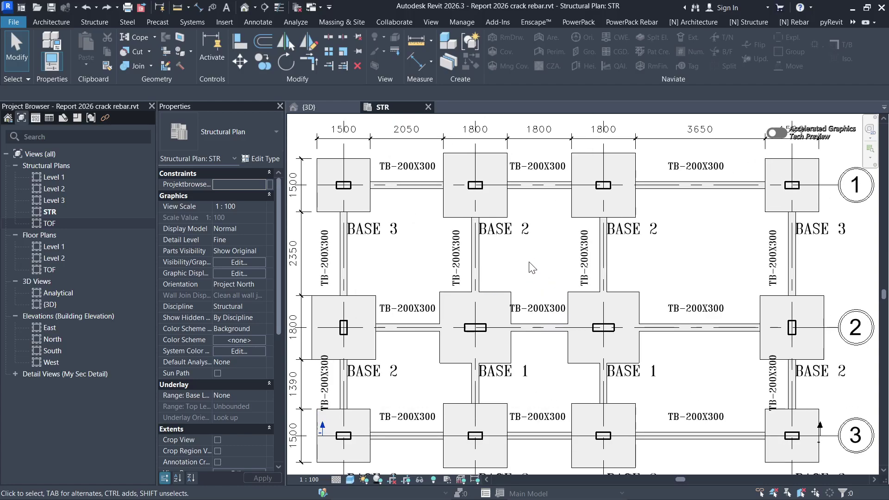
scroll(531, 269, "down", 2)
mouse_move(531, 270)
middle_mouse_down()
mouse_move(552, 300)
mouse_move(540, 306)
mouse_move(540, 275)
mouse_move(568, 276)
mouse_move(572, 293)
mouse_move(518, 259)
mouse_move(576, 274)
mouse_move(532, 302)
mouse_move(538, 260)
mouse_move(538, 279)
mouse_move(541, 272)
middle_mouse_up()
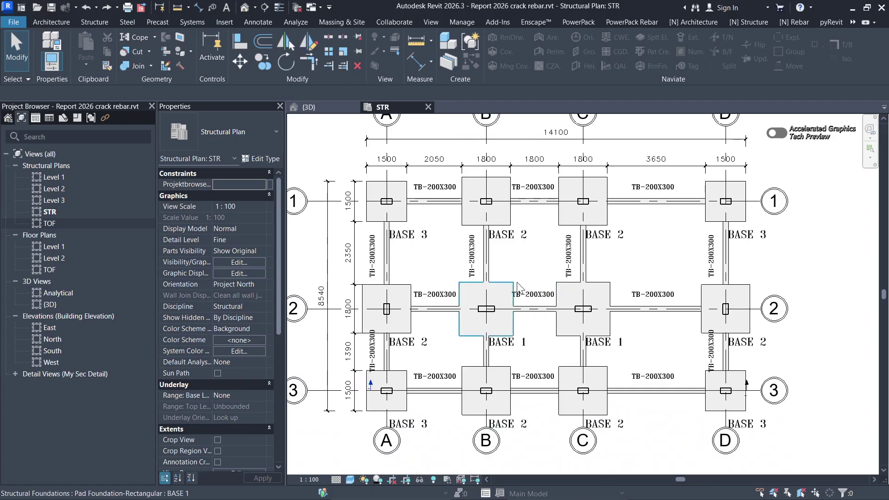
scroll(512, 282, "down", 1)
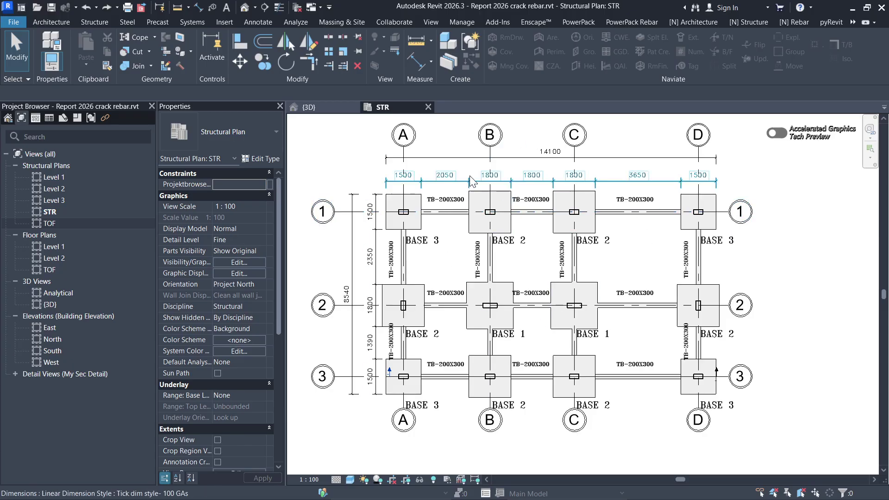
left_click(314, 112)
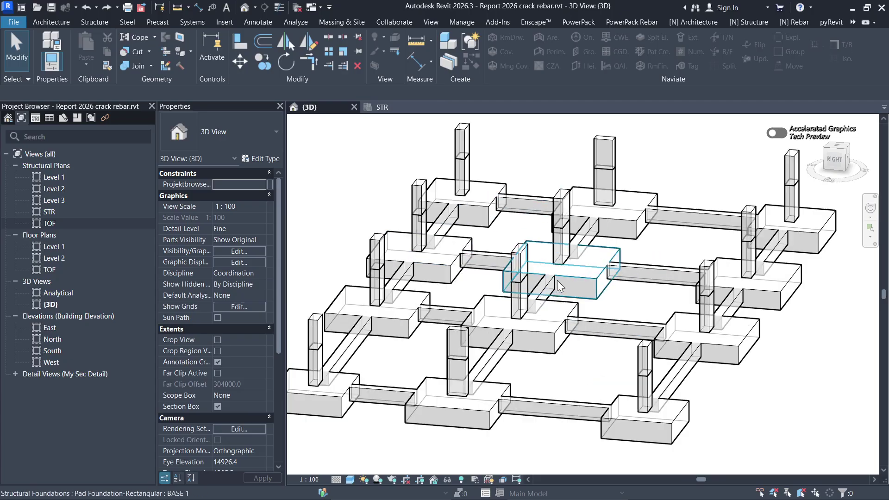
middle_click_drag(557, 280, 540, 273)
left_click(388, 108)
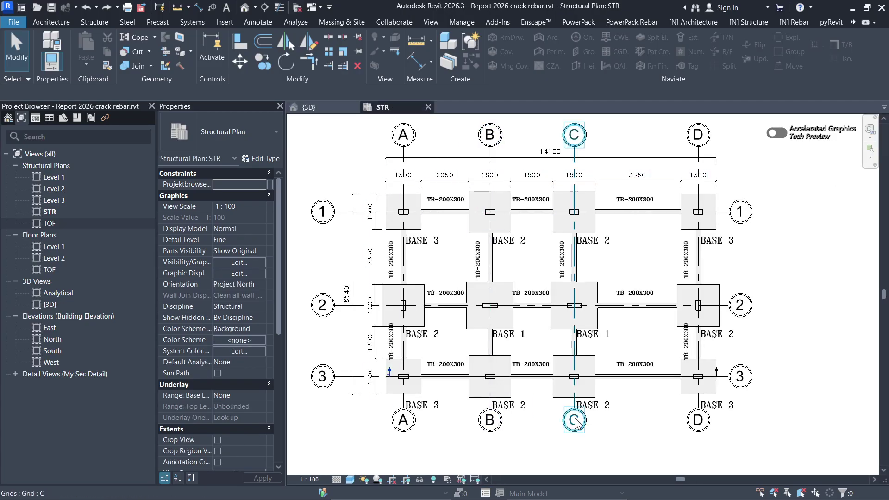
scroll(518, 274, "up", 2)
scroll(510, 274, "down", 4)
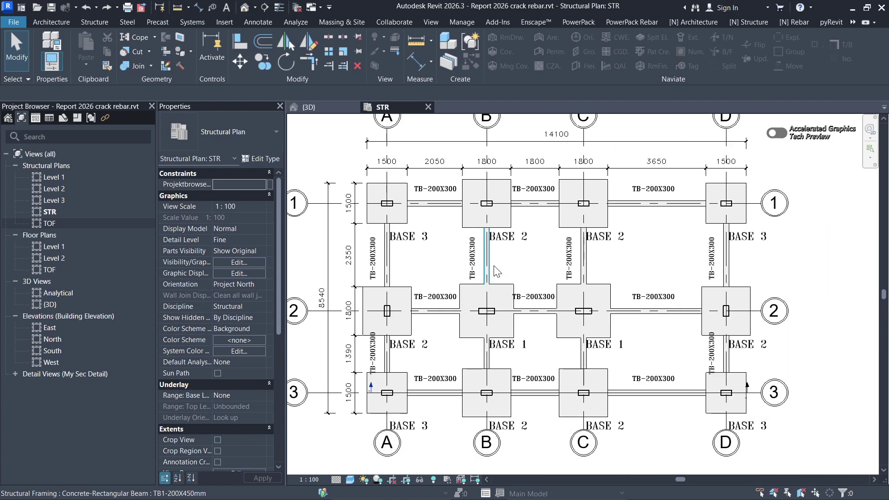
scroll(481, 215, "up", 2)
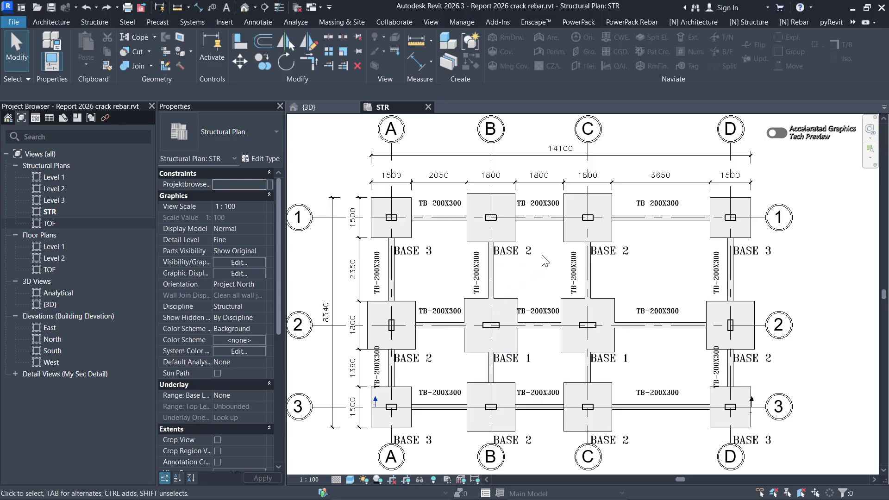
scroll(571, 274, "up", 1)
scroll(534, 267, "down", 1)
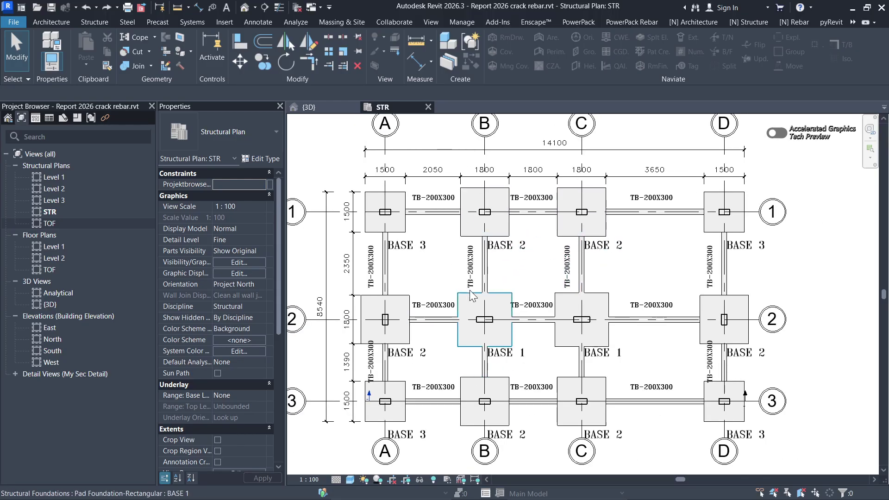
left_click(309, 107)
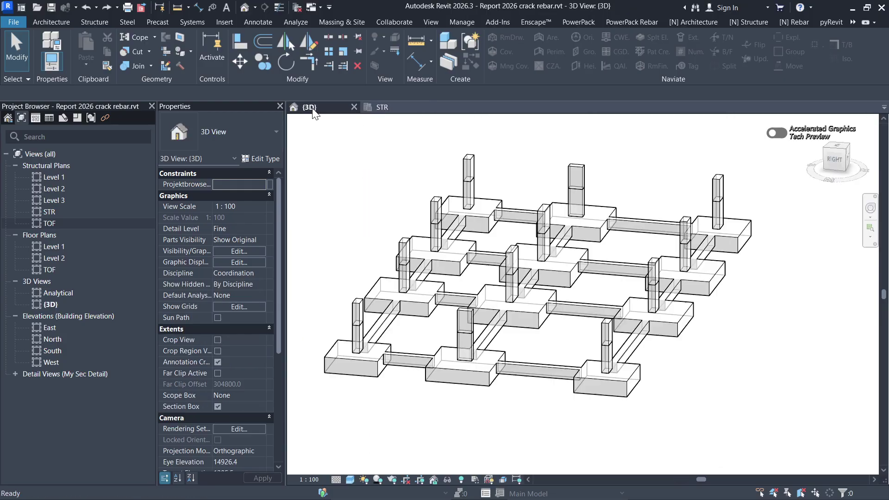
scroll(448, 255, "up", 1)
scroll(487, 259, "down", 1)
scroll(467, 259, "down", 1)
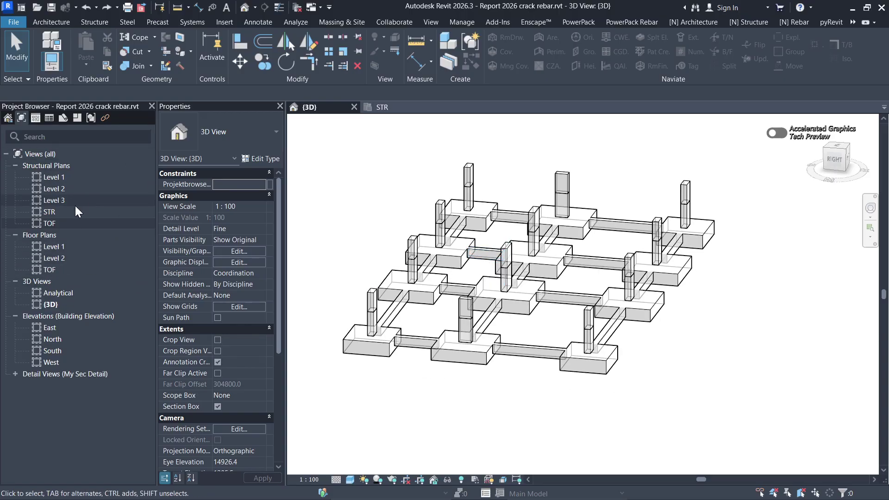
Step: Open the TOF structural plan and inspect its footings, columns and beams up to the footing at grid A-1
double_click(50, 223)
scroll(553, 252, "down", 3)
scroll(537, 283, "up", 3)
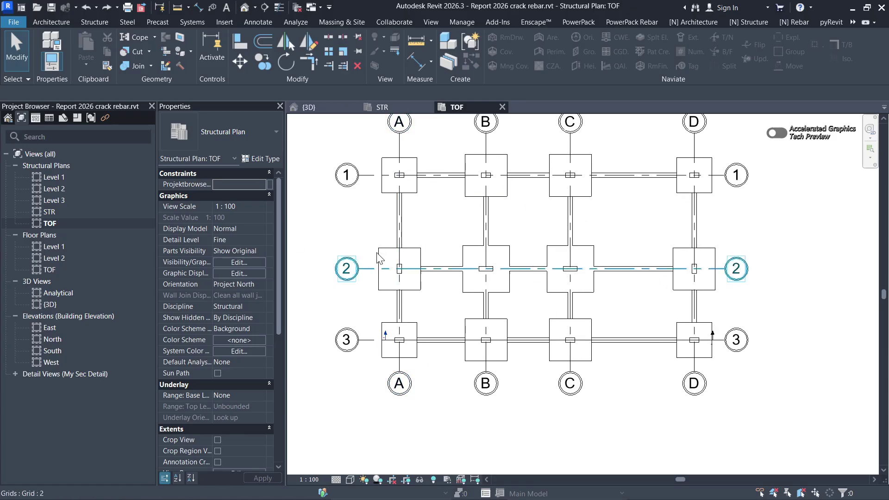
scroll(389, 167, "up", 2)
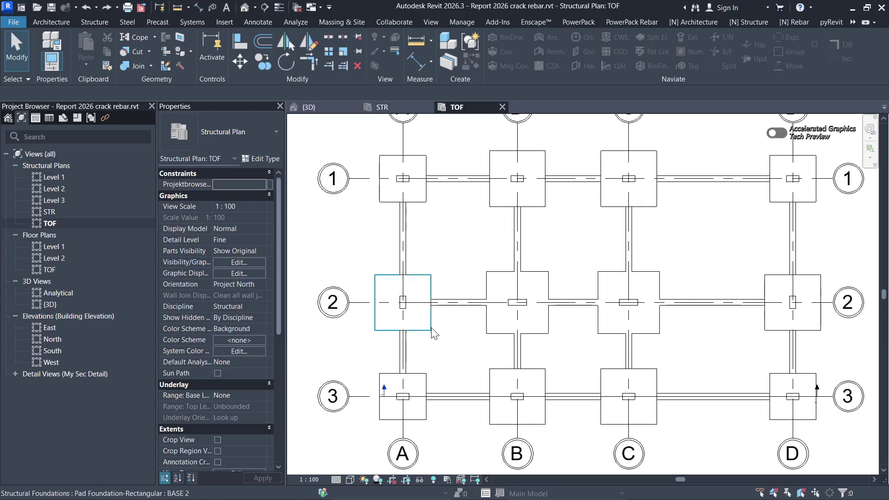
scroll(444, 275, "down", 3)
scroll(486, 181, "up", 2)
scroll(487, 180, "up", 2)
scroll(486, 185, "down", 4)
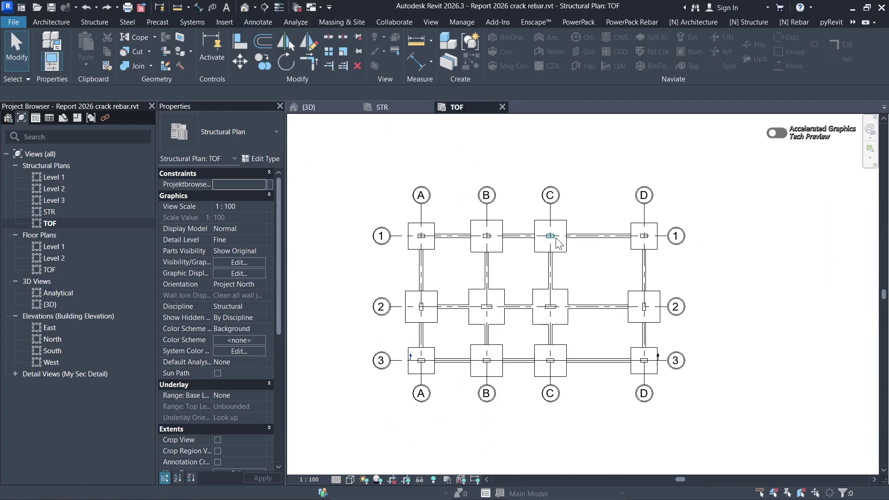
scroll(421, 236, "up", 5)
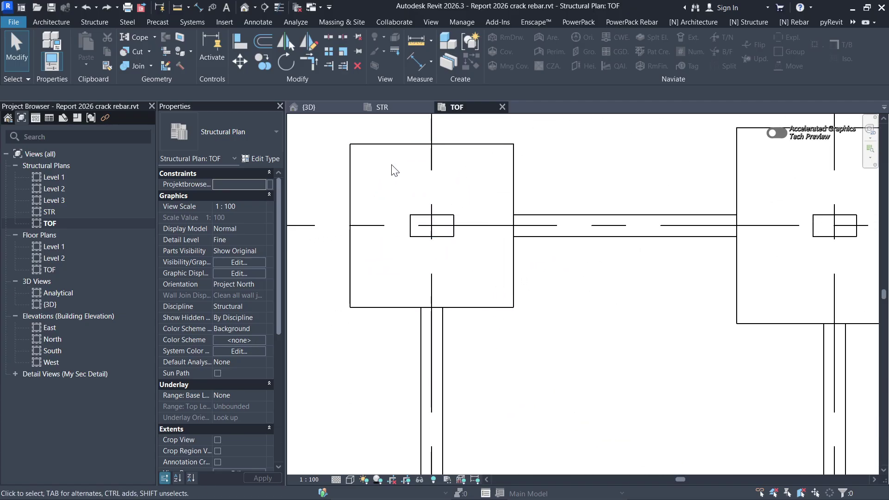
Step: Toggle the Thin Lines display on and off to compare line weights in the TOF plan
left_click(281, 8)
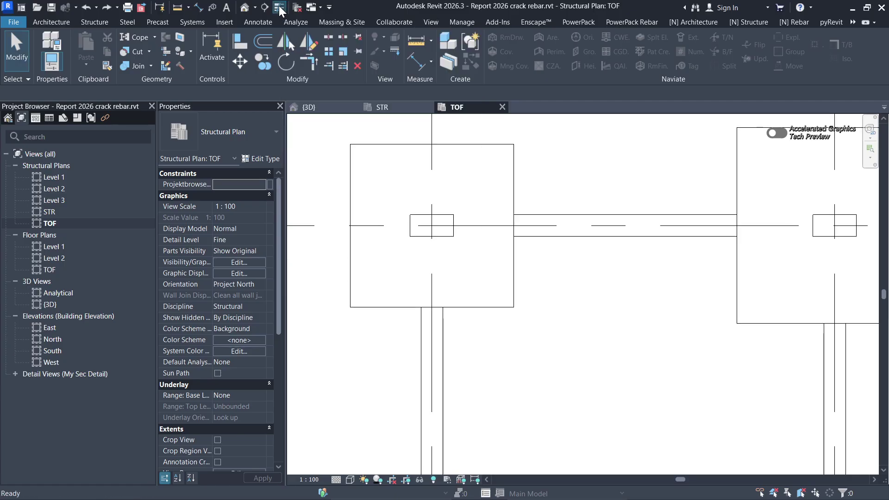
left_click(280, 8)
left_click(280, 8)
left_click(280, 8)
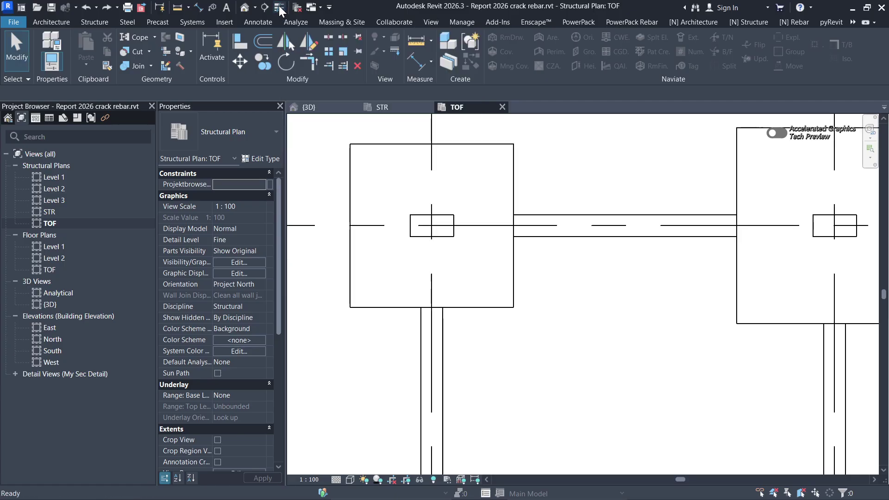
left_click(280, 8)
left_click(280, 8)
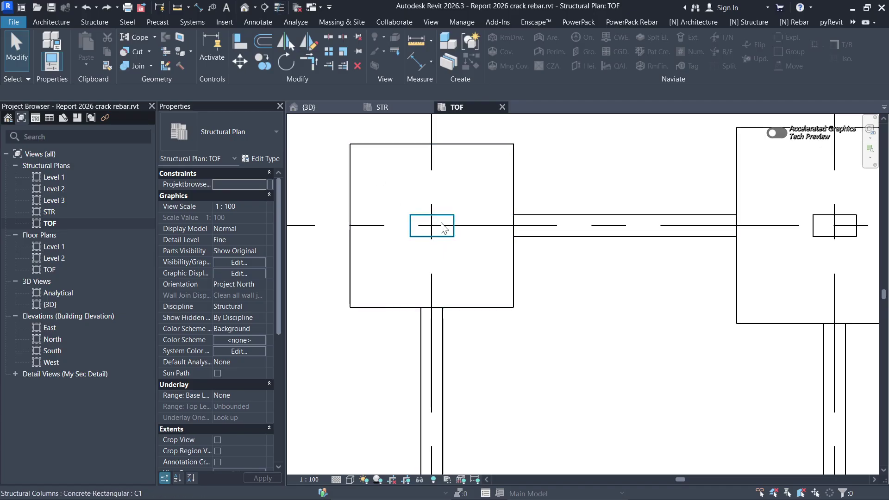
Step: Open the Visibility/Graphic Overrides for the TOF structural plan and place the dialog clear of the plan's edge
scroll(441, 227, "down", 4)
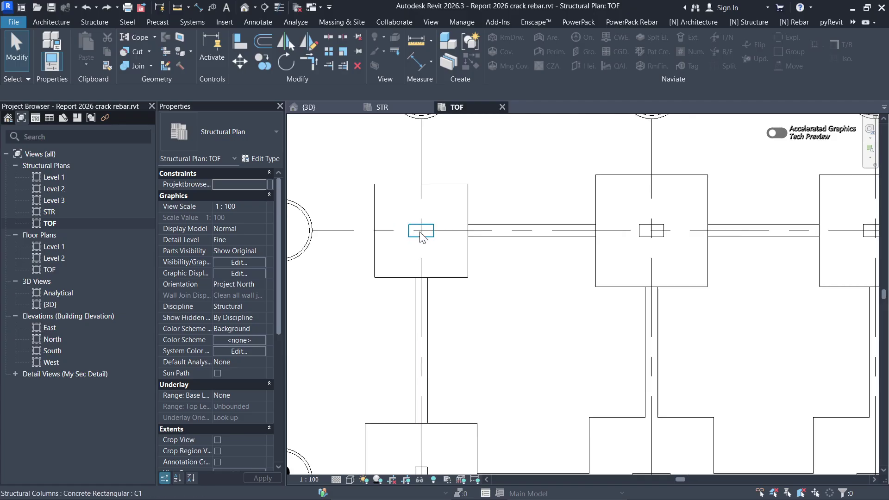
scroll(422, 234, "down", 4)
scroll(495, 306, "up", 6)
scroll(512, 338, "up", 4)
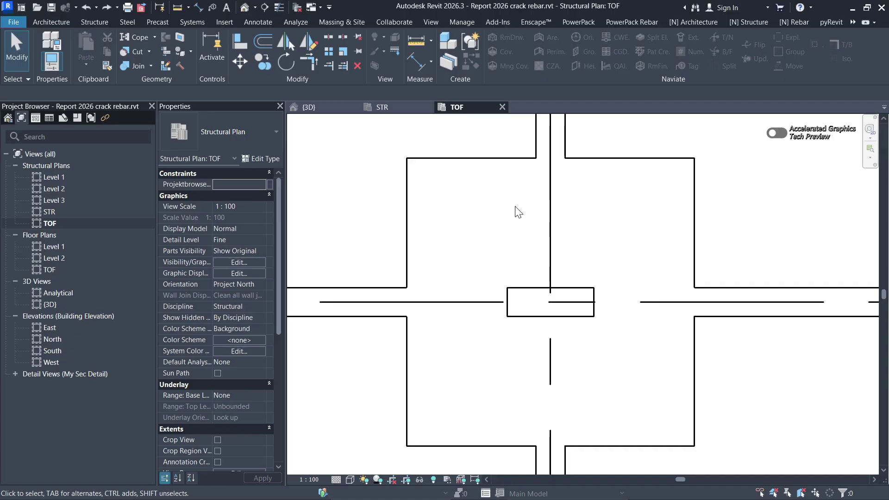
left_click(431, 23)
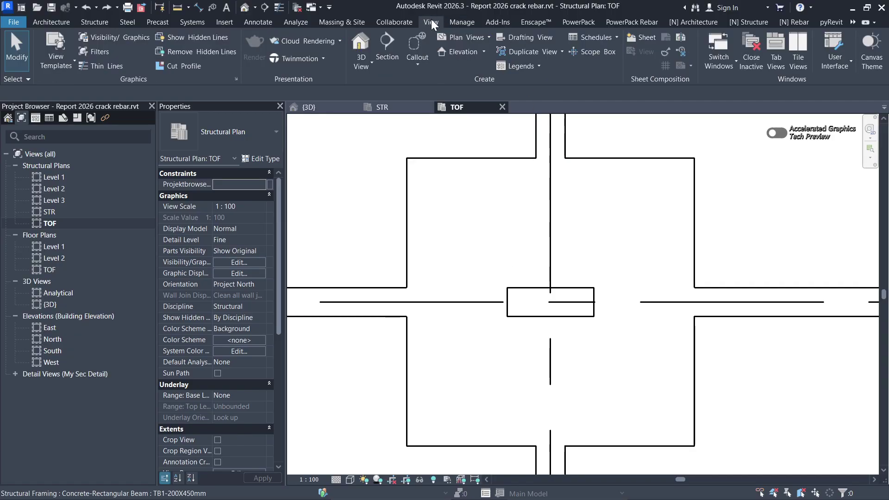
left_click(104, 36)
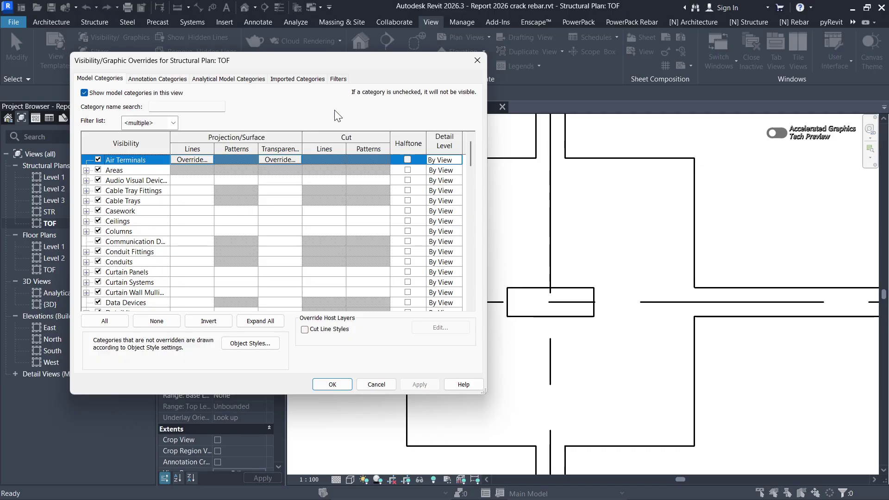
left_click_drag(340, 62, 628, 78)
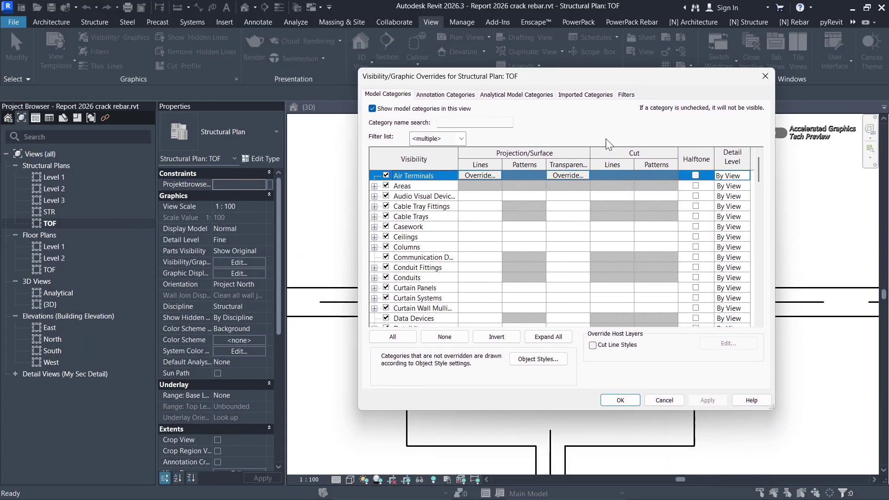
left_click_drag(561, 81, 248, 78)
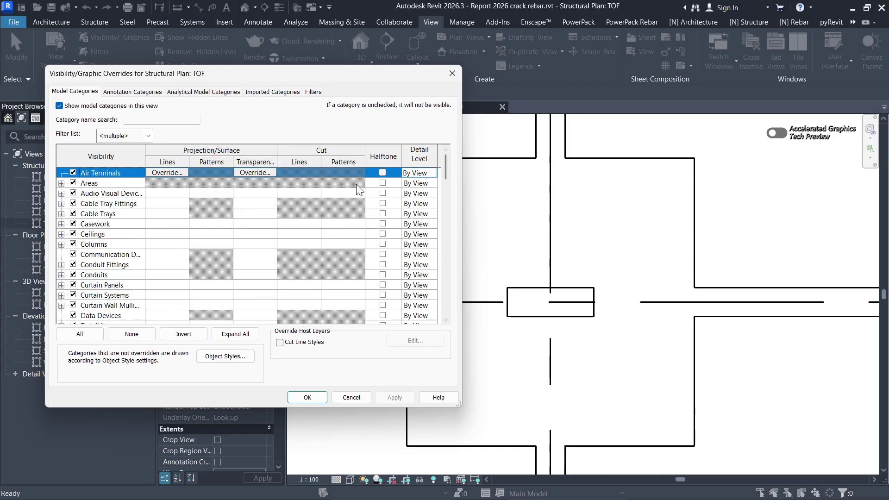
left_click_drag(234, 74, 448, 80)
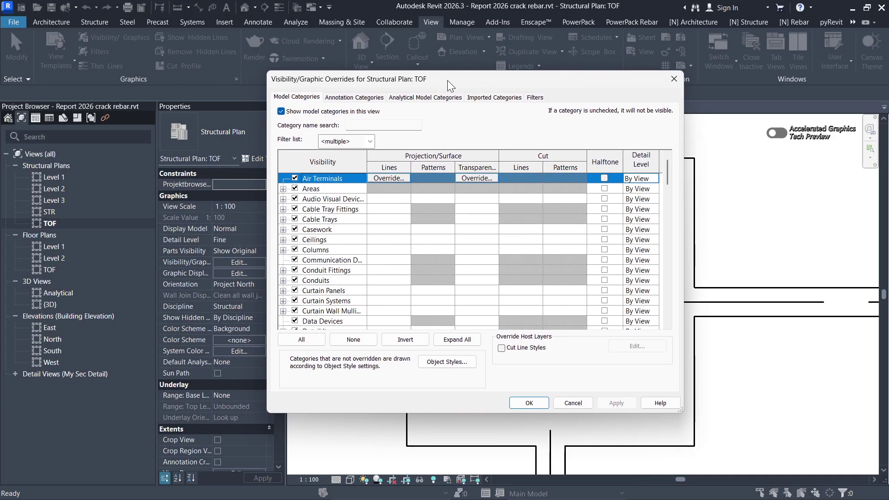
Step: Override the cut line weight of the Structural Columns category with 4 and apply it to the TOF plan
left_click(328, 302)
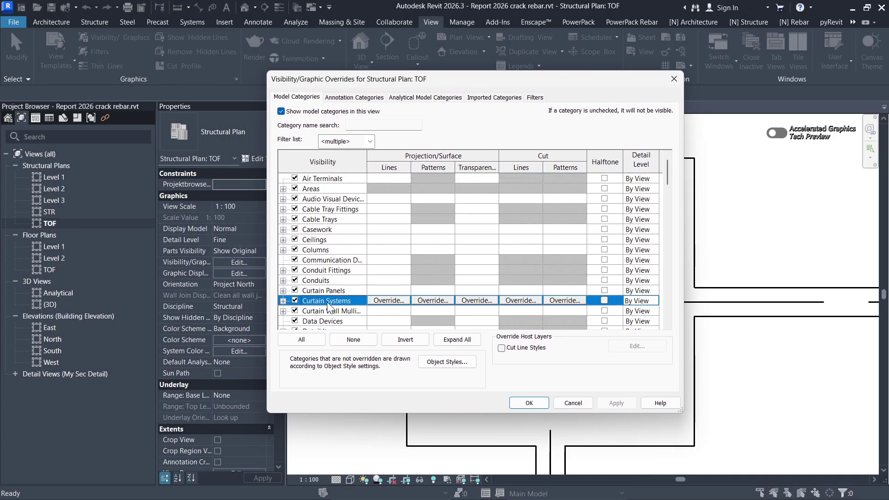
key("s")
scroll(329, 250, "down", 4)
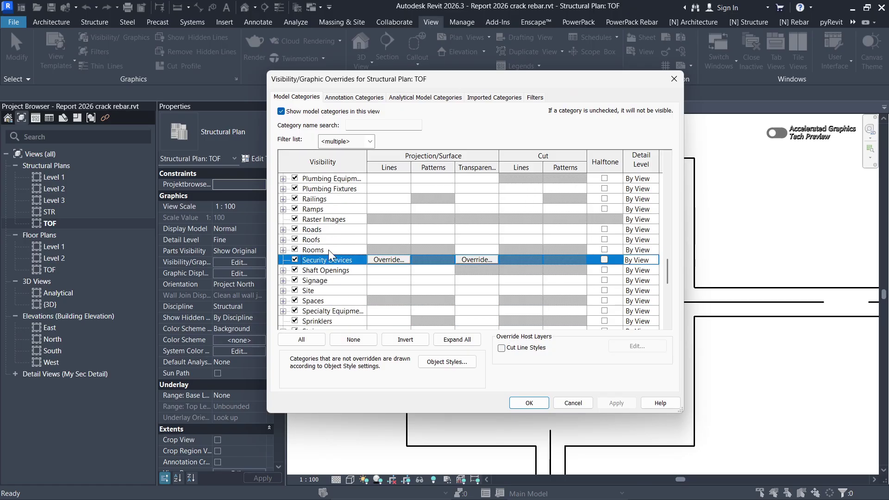
scroll(328, 250, "down", 1)
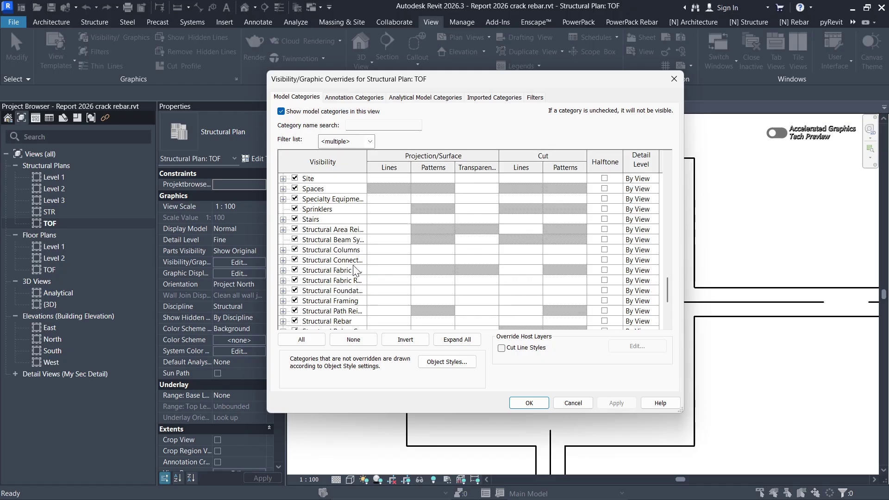
left_click(522, 250)
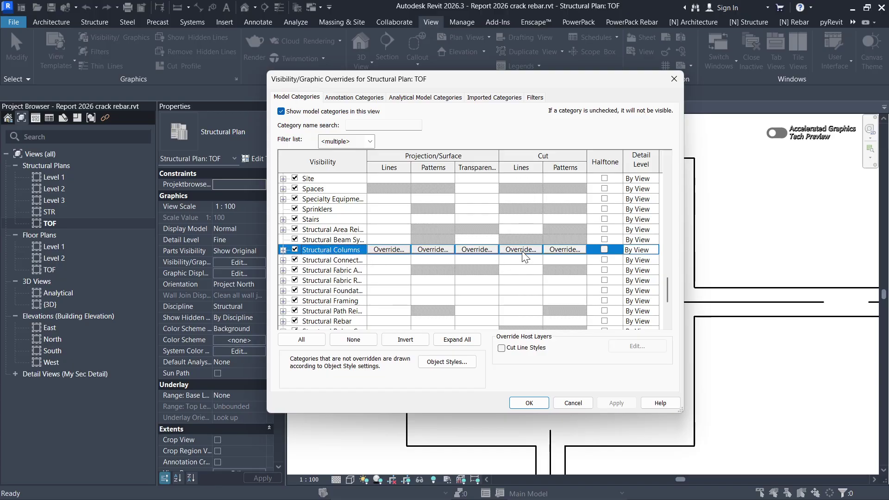
left_click(521, 250)
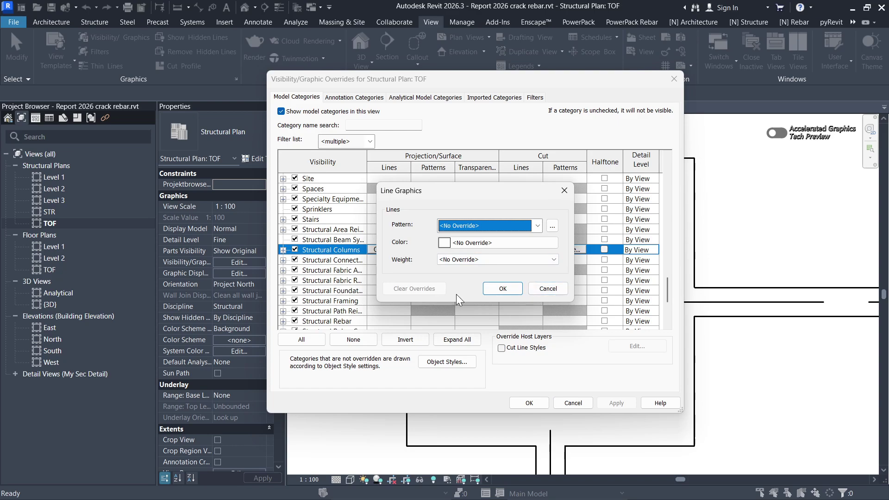
left_click(552, 260)
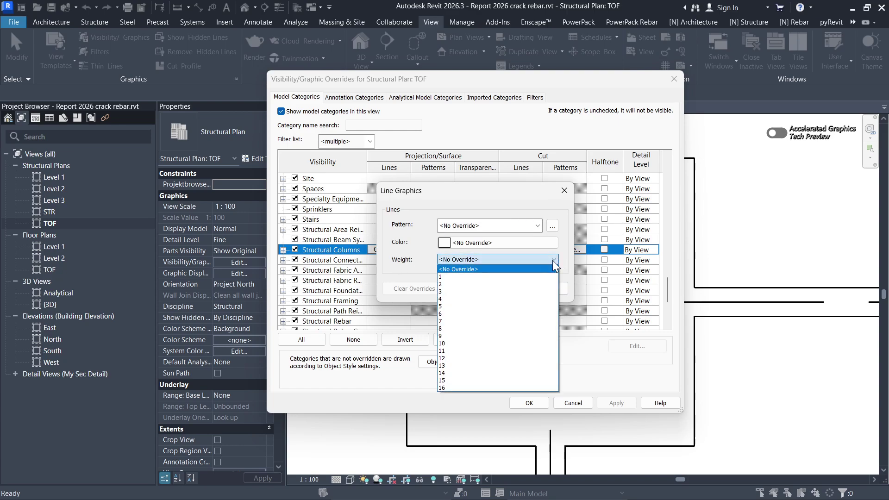
left_click(448, 299)
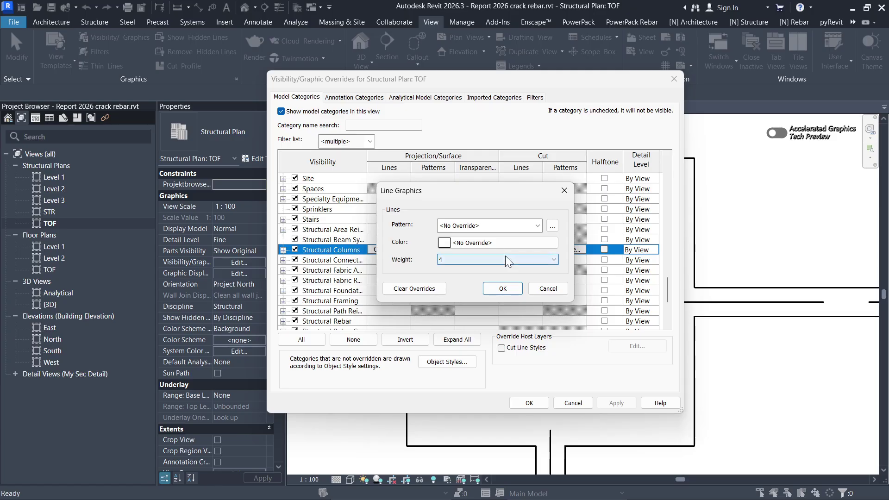
left_click(462, 256)
left_click(464, 257)
left_click(503, 289)
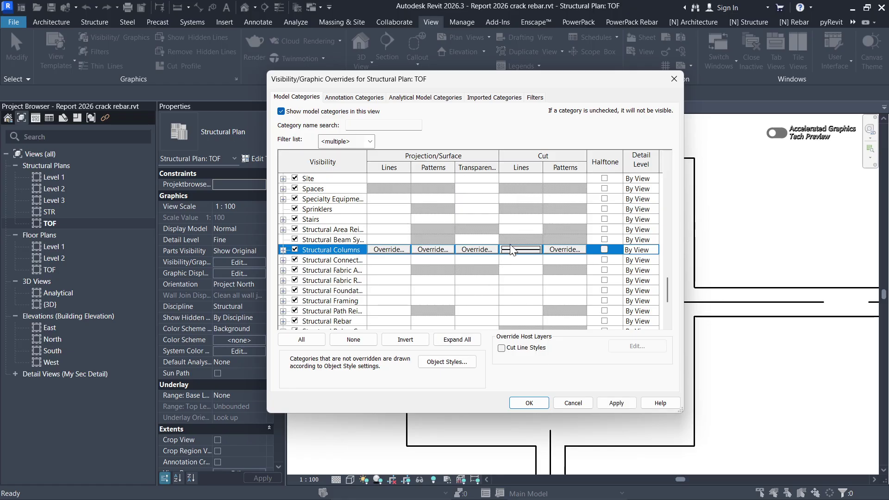
left_click(624, 404)
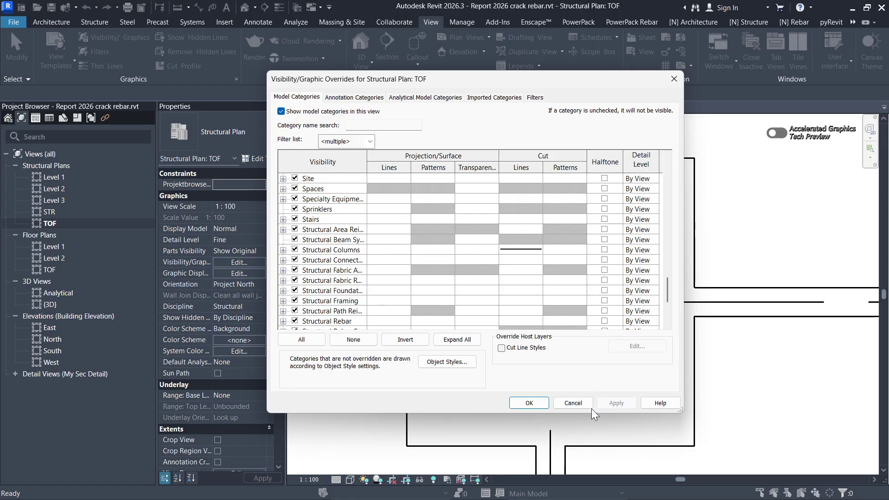
left_click(529, 401)
Step: Examine the column outlines across the whole TOF plan
scroll(516, 289, "down", 5)
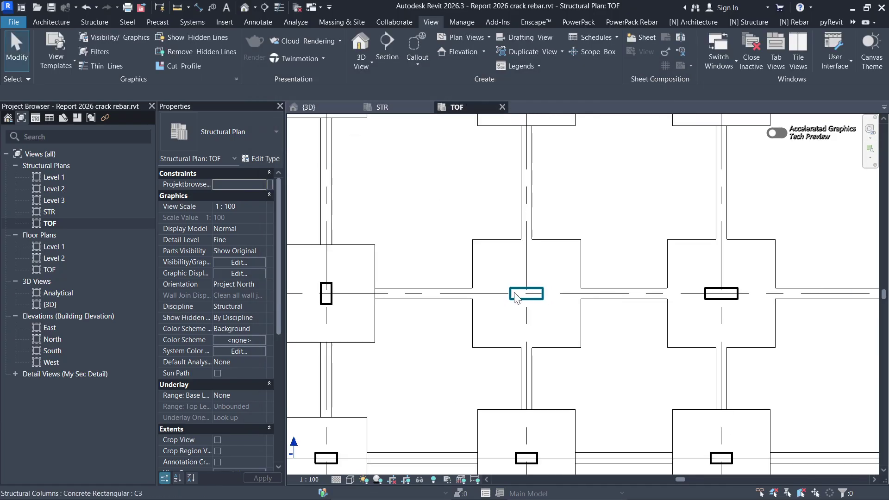
scroll(590, 240, "down", 2)
scroll(577, 254, "up", 6)
scroll(560, 250, "down", 5)
scroll(546, 245, "down", 4)
scroll(509, 245, "up", 3)
scroll(495, 259, "down", 5)
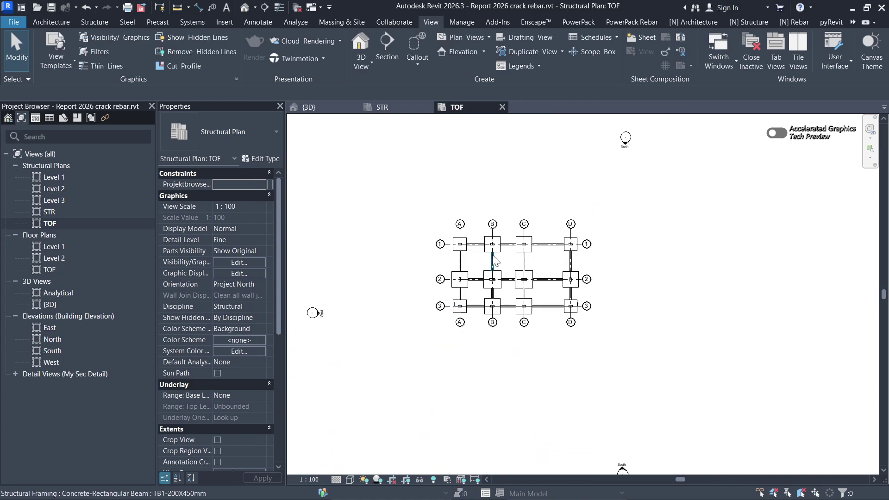
Step: Turn on cropping for the TOF structural plan and show its crop region boundary
scroll(500, 268, "up", 2)
scroll(528, 278, "down", 2)
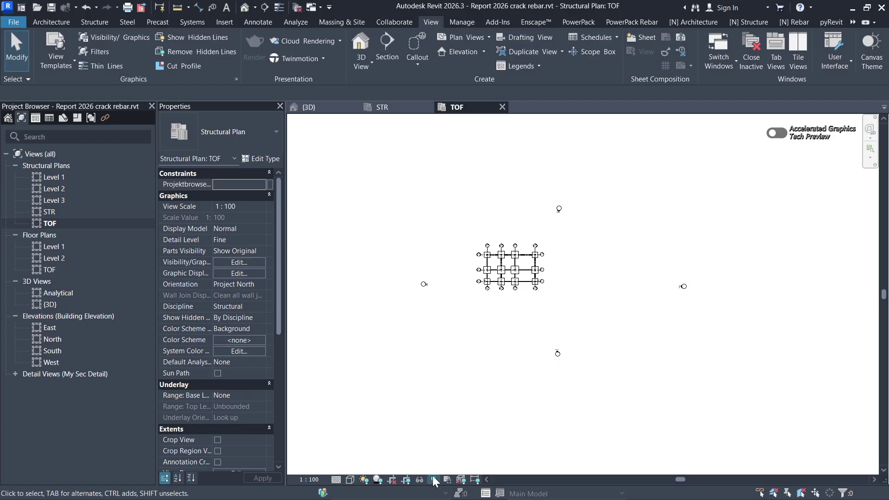
left_click(392, 480)
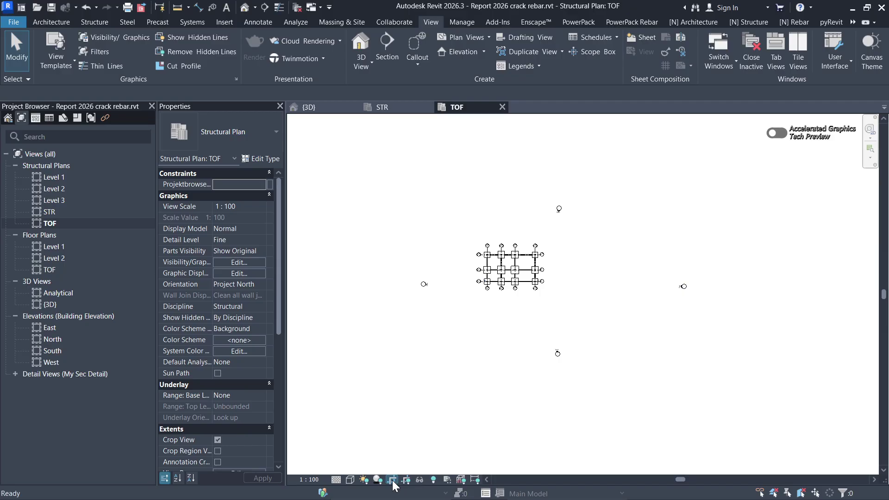
left_click(407, 480)
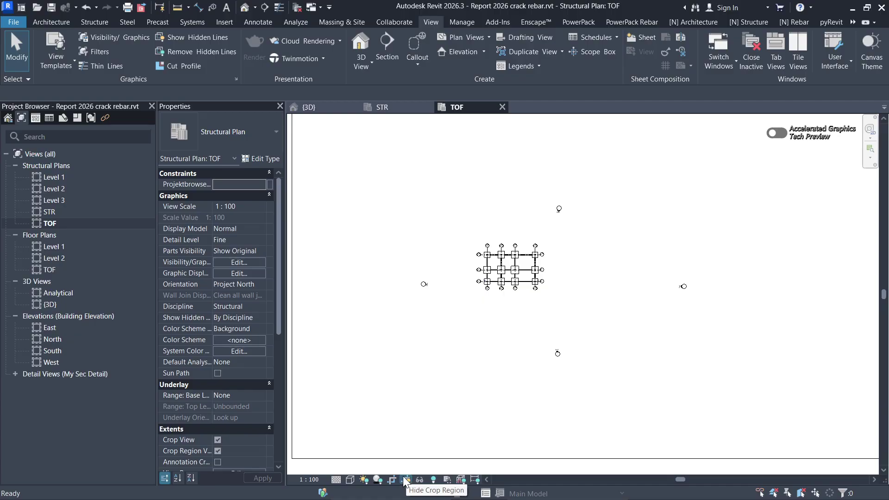
left_click(407, 481)
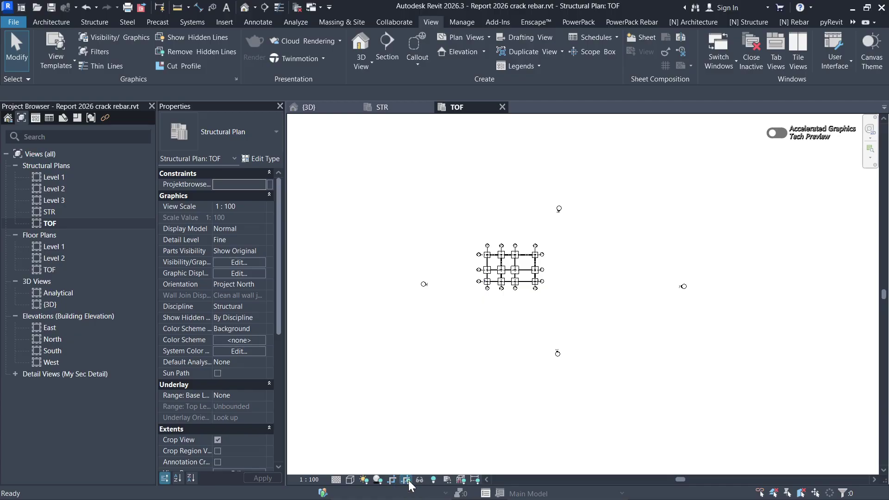
left_click(407, 482)
scroll(496, 334, "down", 3)
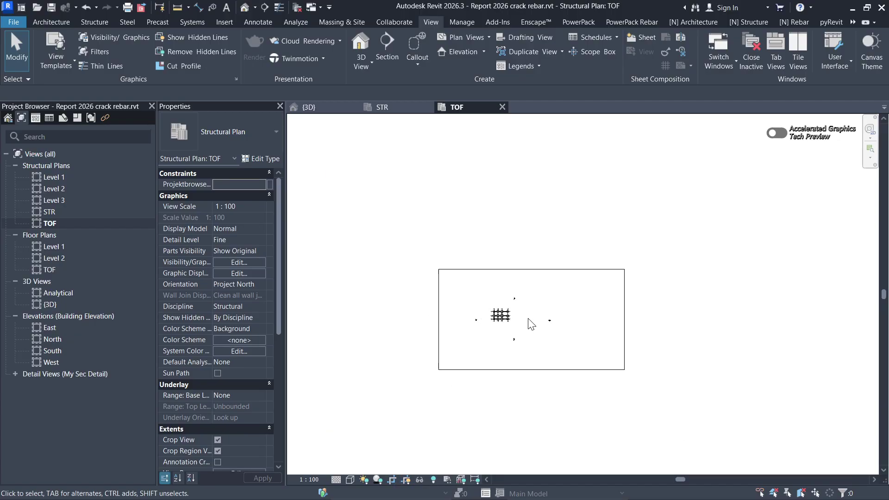
Step: Shrink the TOF plan's crop region from all sides to a close rectangle around the foundation layout and grid bubbles
left_click(624, 329)
left_click_drag(624, 320, 517, 320)
left_click_drag(439, 319, 489, 319)
scroll(516, 294, "up", 4)
left_click_drag(487, 228, 486, 327)
scroll(476, 333, "down", 1)
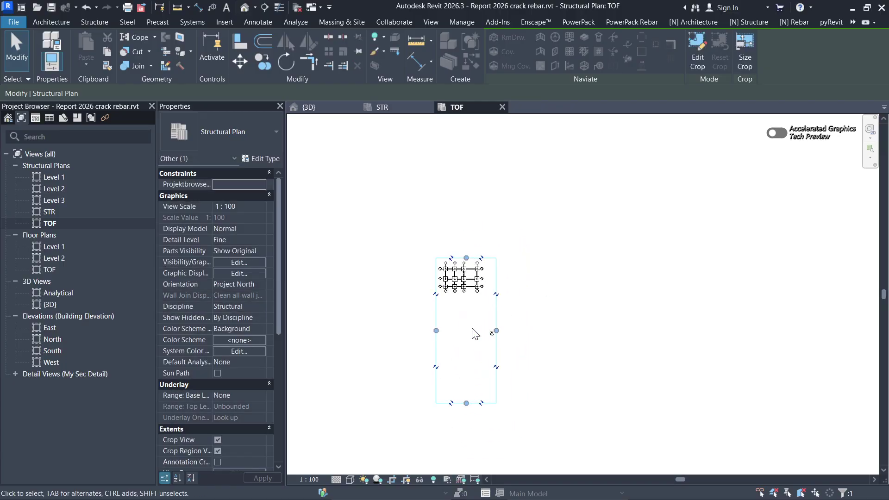
left_click_drag(466, 403, 469, 296)
key("z")
key("f")
left_click(575, 261)
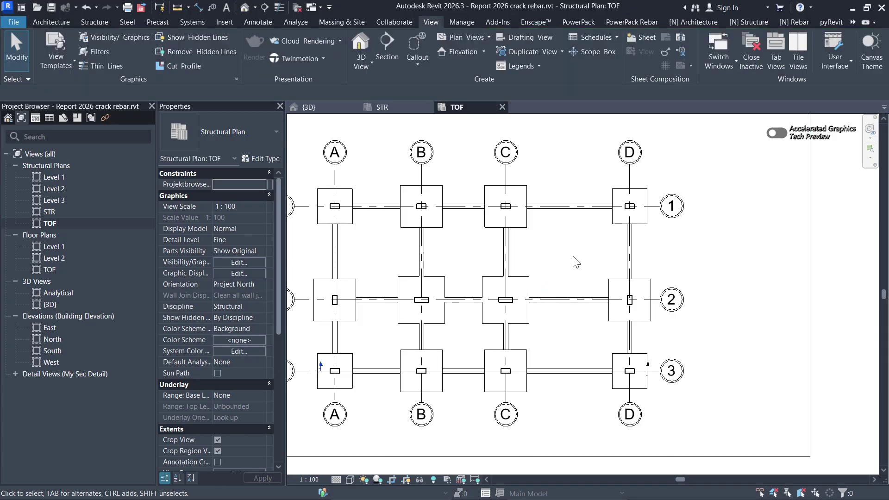
key("z")
key("f")
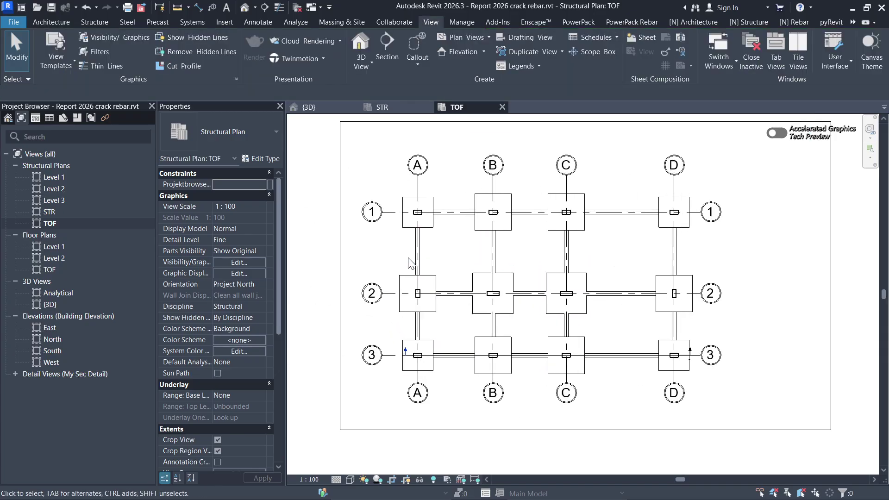
Step: Enable smooth lines with anti-aliasing in the TOF plan's graphic display options and apply it
scroll(409, 192, "up", 5)
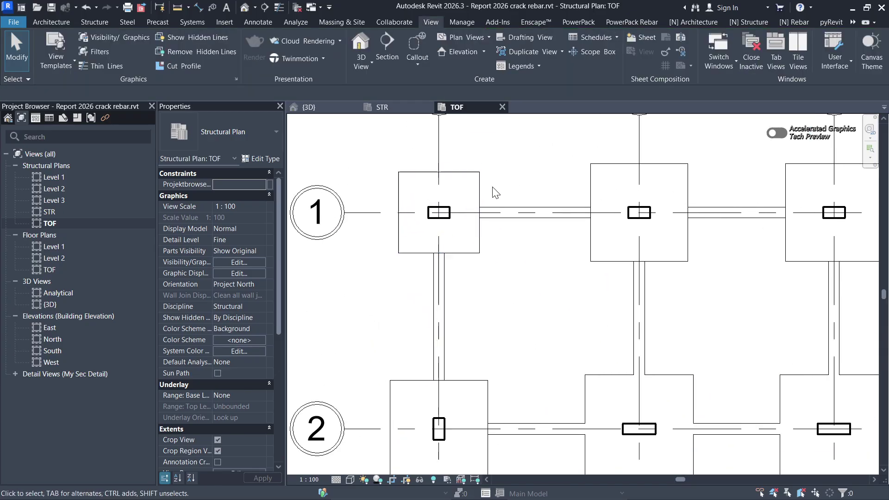
scroll(411, 220, "down", 4)
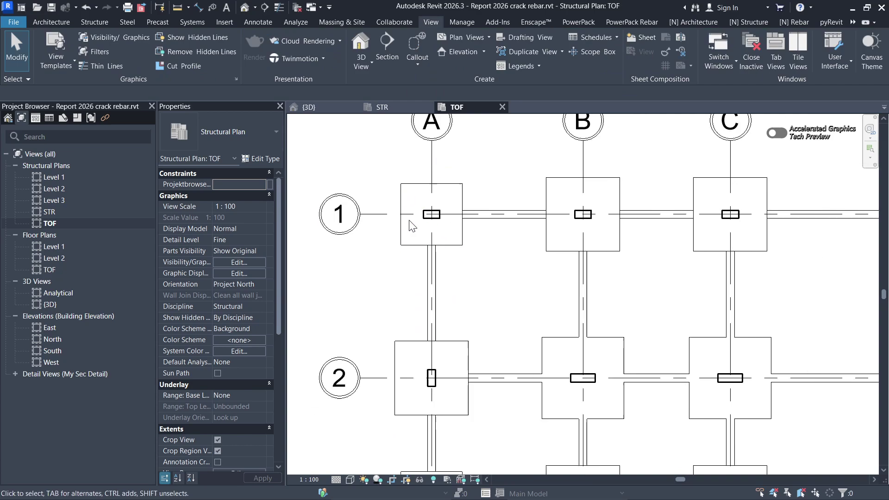
left_click(349, 480)
left_click(380, 390)
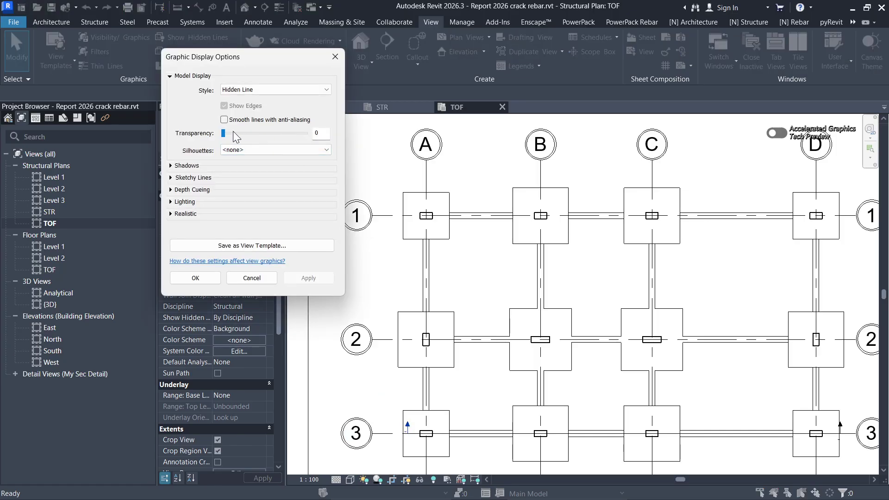
left_click(221, 121)
left_click(302, 280)
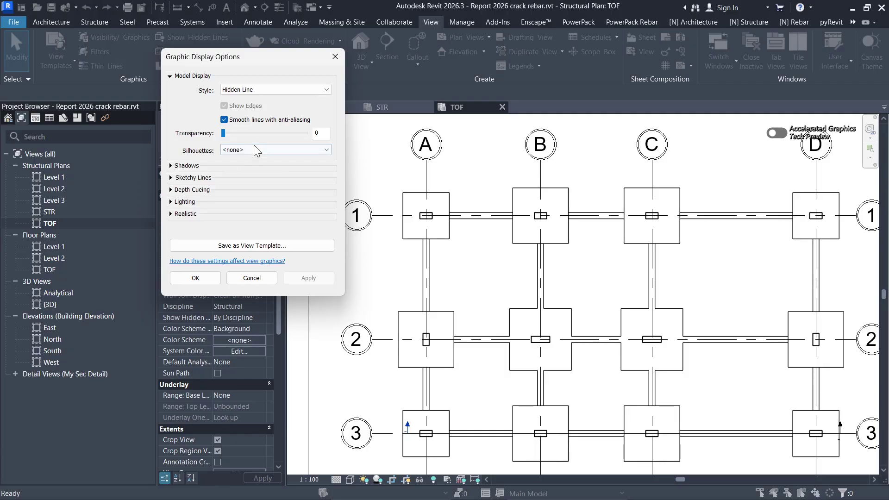
Step: Adjust the TOF plan's lighting to ambient light 17 and shadows 10, and apply it
left_click(171, 202)
left_click_drag(223, 286, 237, 287)
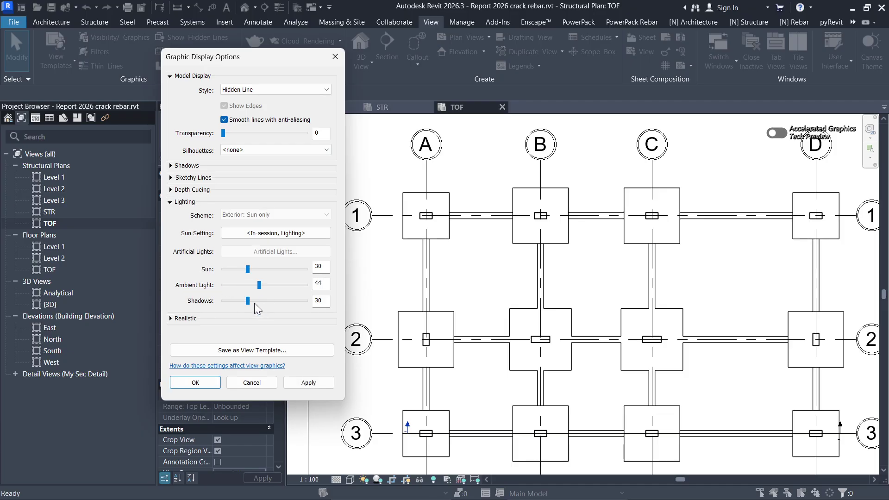
left_click(310, 381)
left_click_drag(259, 289, 281, 288)
left_click(306, 383)
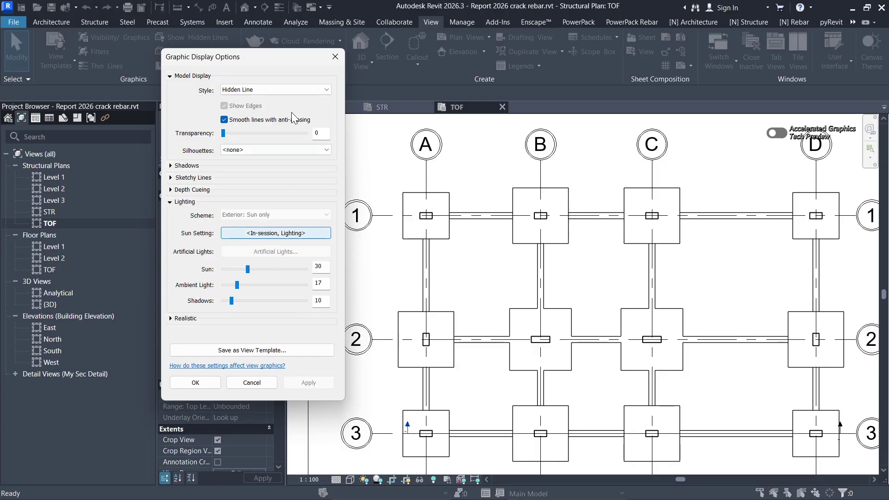
Step: Set the TOF plan's display style to Shaded with ambient light 43 and accept the graphic display options
left_click(276, 89)
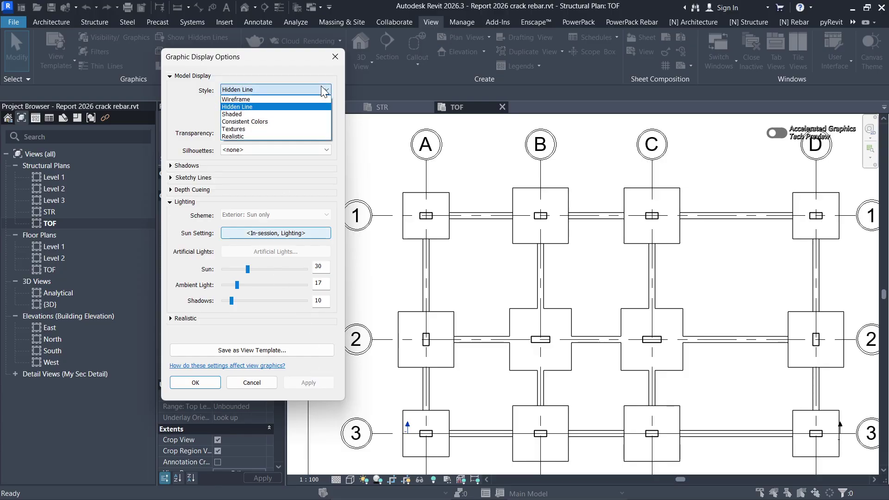
left_click(233, 114)
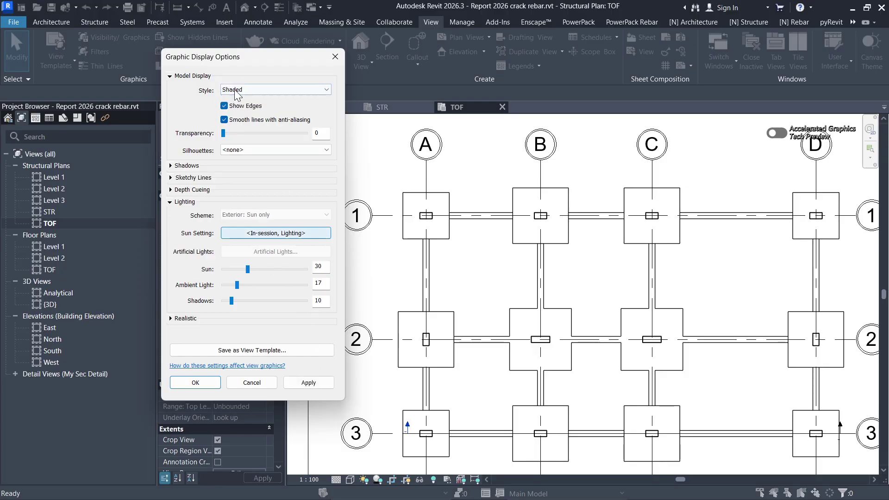
left_click(309, 383)
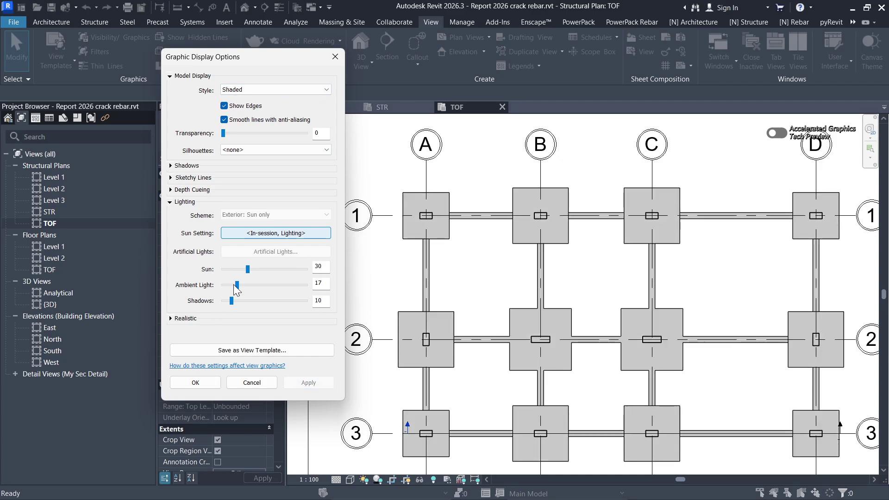
left_click_drag(240, 288, 259, 287)
left_click(307, 382)
left_click(305, 384)
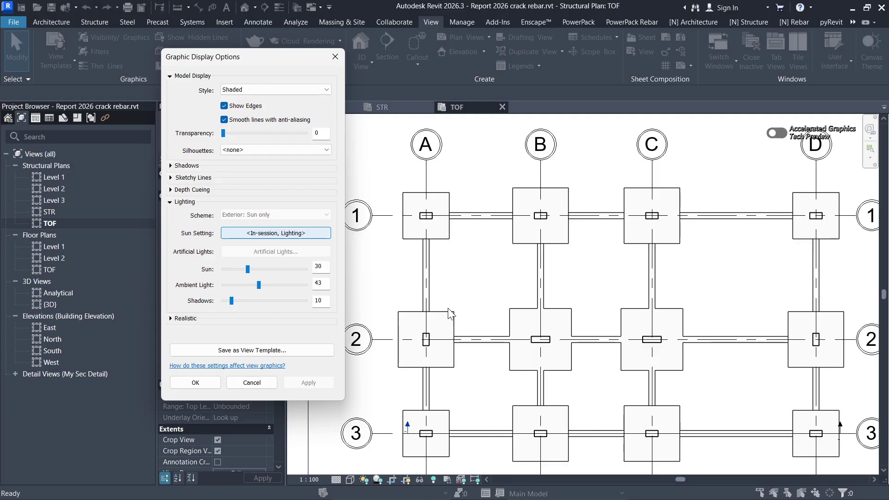
left_click(196, 383)
Step: Adjust all four edges of the TOF plan's crop region to leave a wider margin around the grid bubbles
scroll(590, 266, "down", 5)
scroll(570, 282, "up", 4)
scroll(411, 305, "up", 2)
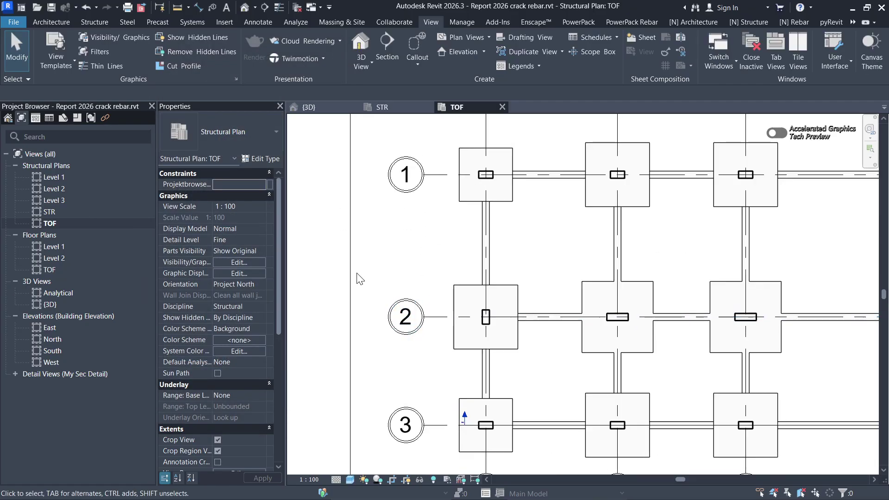
left_click(351, 284)
left_click_drag(351, 286, 304, 285)
scroll(442, 299, "down", 4)
left_click_drag(559, 181, 559, 158)
left_click_drag(730, 272, 713, 273)
left_click_drag(551, 385, 550, 399)
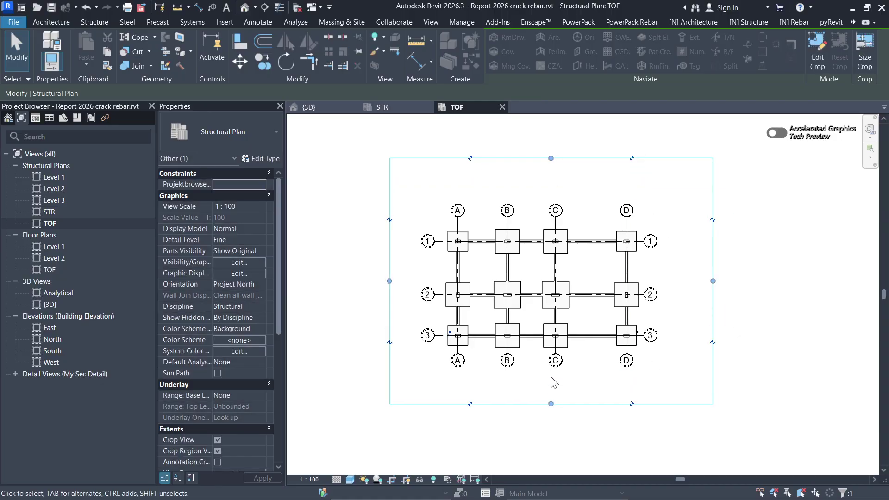
scroll(523, 306, "up", 5)
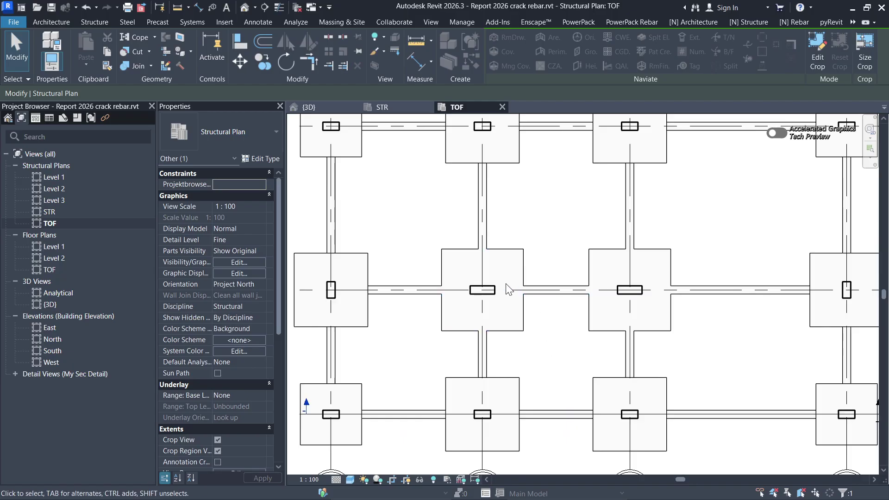
scroll(508, 289, "up", 5)
scroll(509, 354, "down", 3)
scroll(503, 345, "down", 5)
scroll(412, 243, "down", 2)
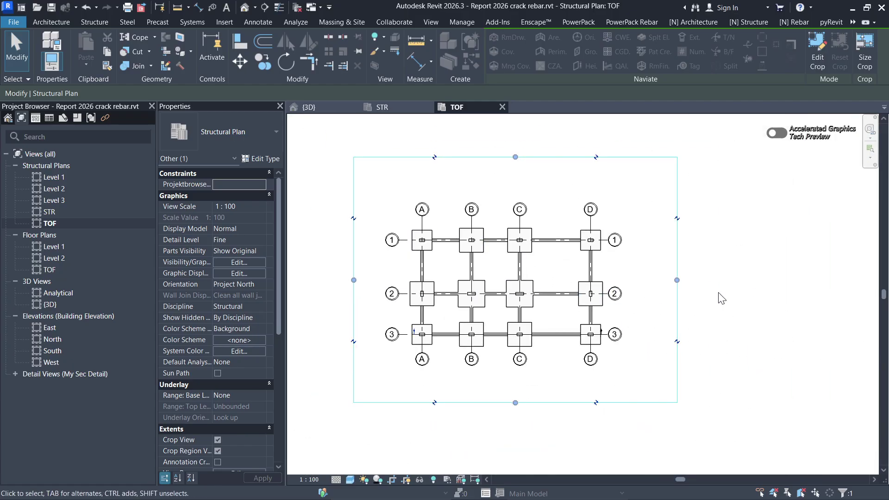
left_click(721, 298)
Step: Check the Type Mark in the type properties of the grid 1 beam between grids A and B
scroll(389, 230, "up", 6)
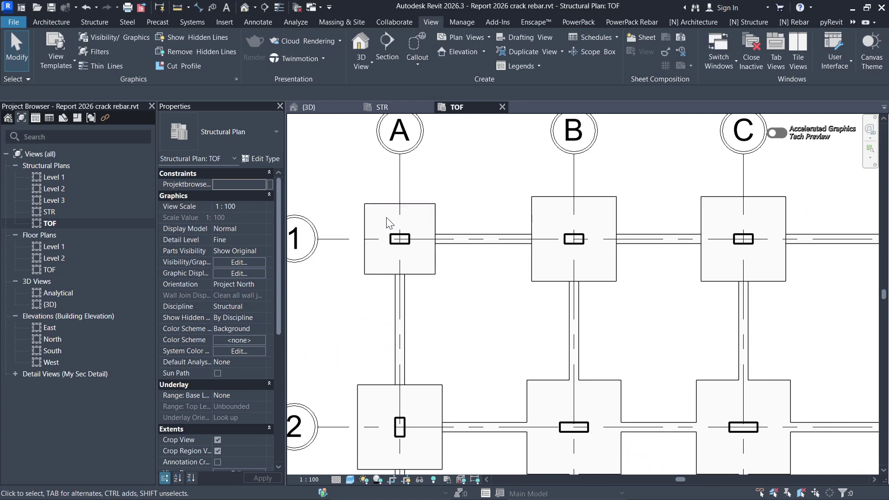
left_click(453, 239)
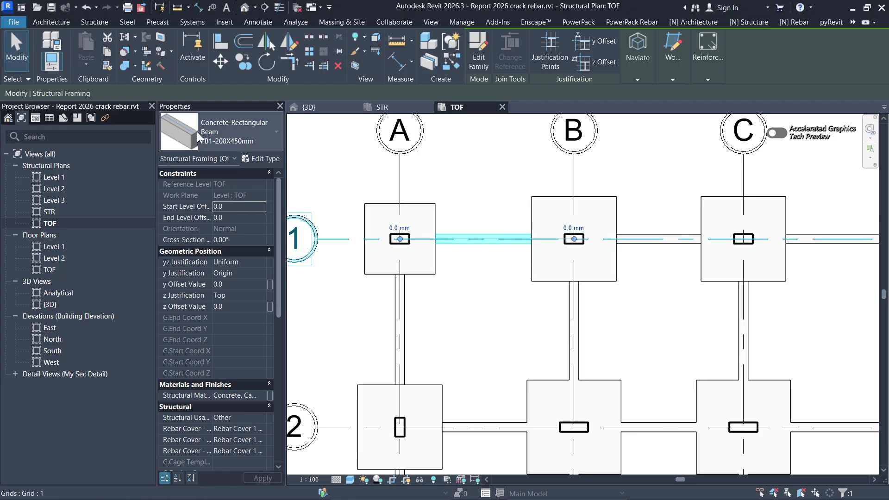
left_click(260, 159)
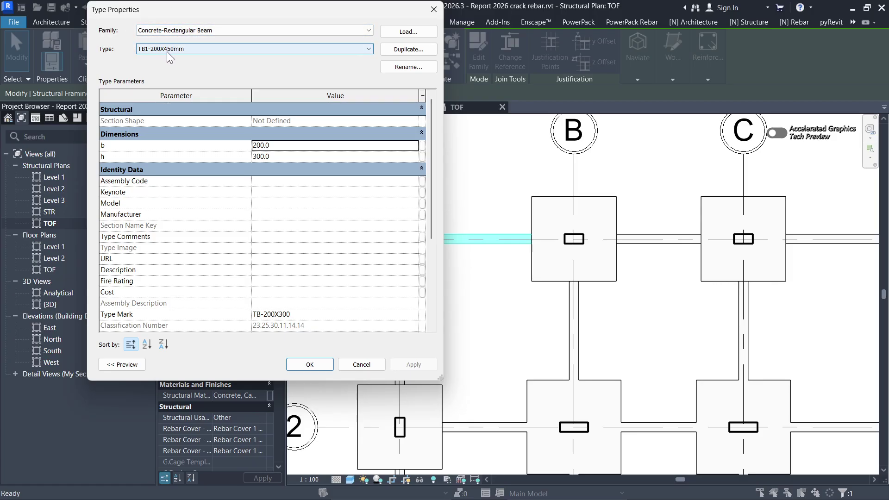
scroll(234, 186, "down", 1)
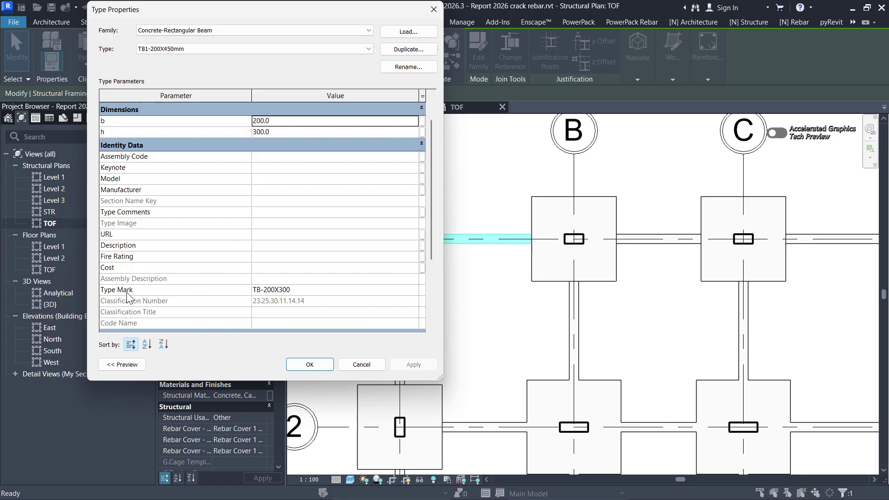
left_click(290, 290)
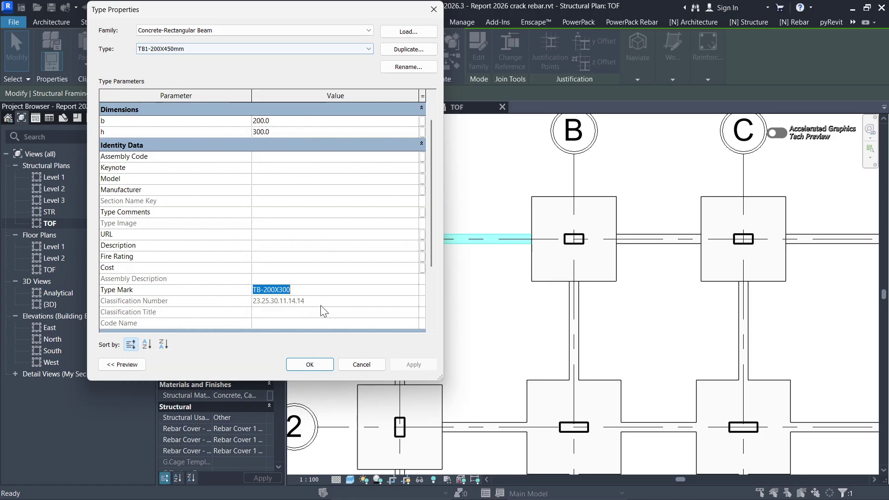
left_click(294, 290)
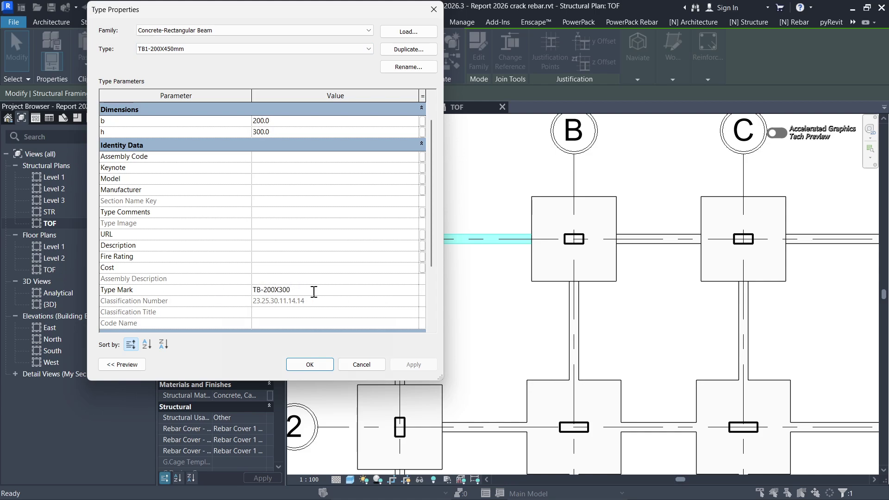
left_click_drag(335, 294, 247, 291)
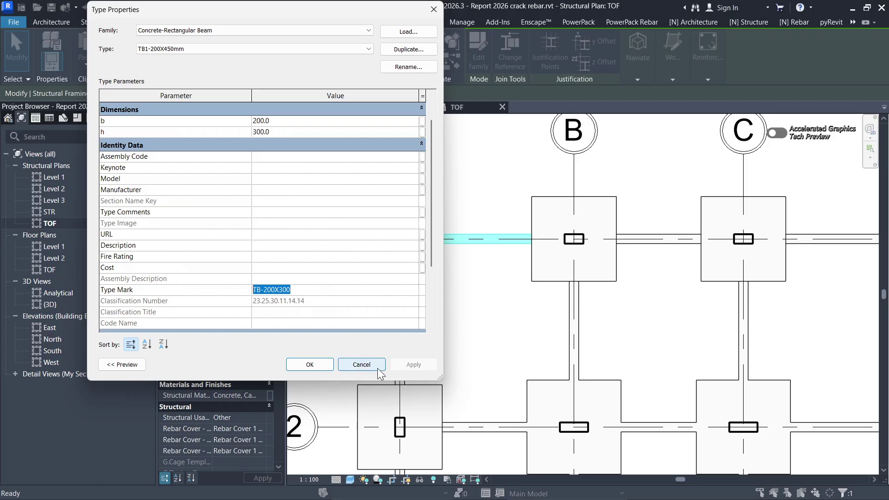
left_click(310, 364)
left_click(488, 258)
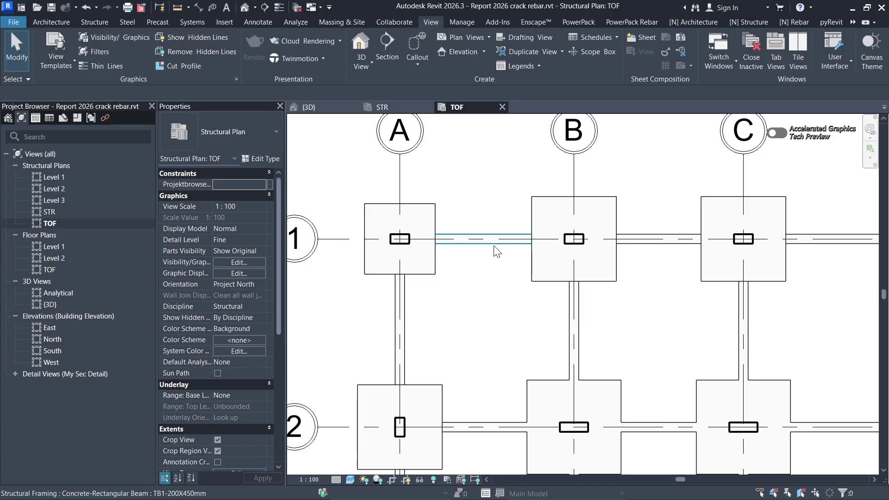
Step: Tag by category the three beams along grid 1 between grids A and D
left_click(258, 23)
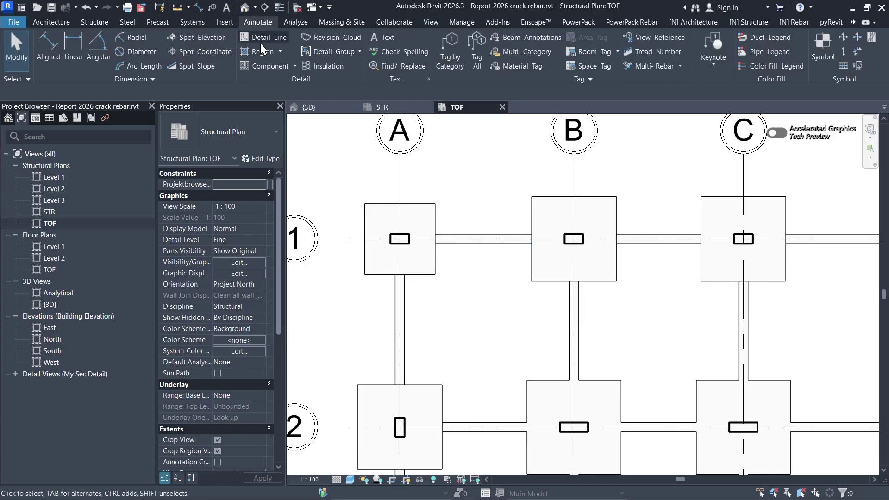
left_click(452, 48)
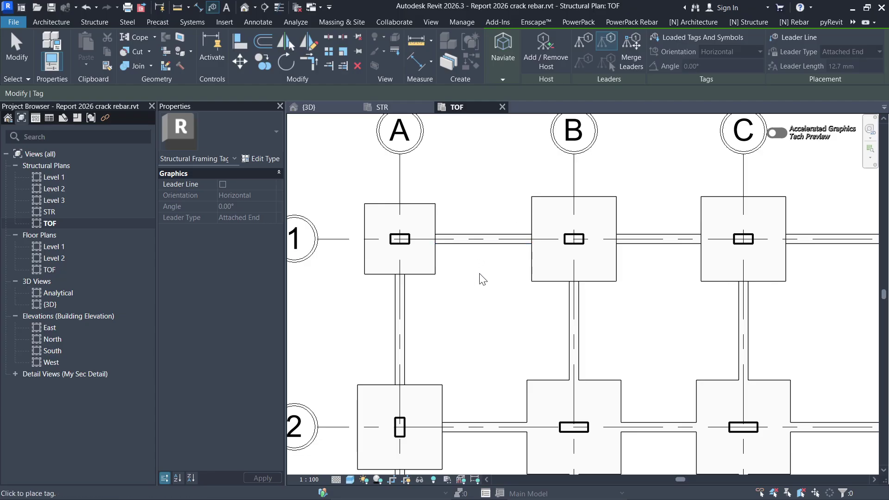
left_click(482, 239)
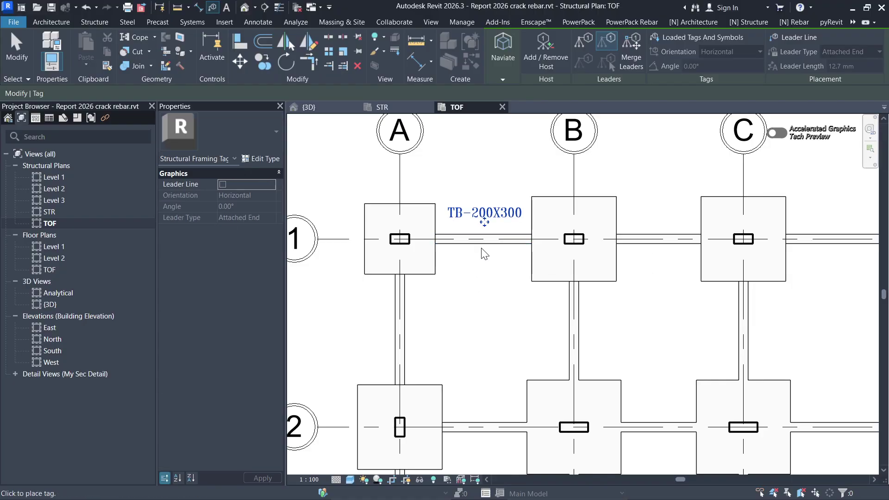
left_click(658, 239)
key("z")
key("f")
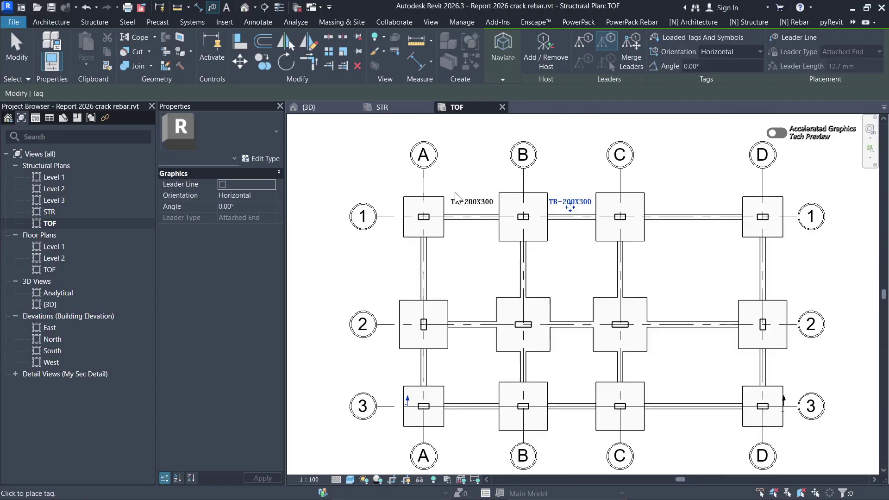
left_click(676, 227)
Step: Tag the eight beams along grids A, B, C and D, both between grids 1 and 2 and between grids 2 and 3
left_click(724, 270)
left_click(608, 254)
left_click(517, 260)
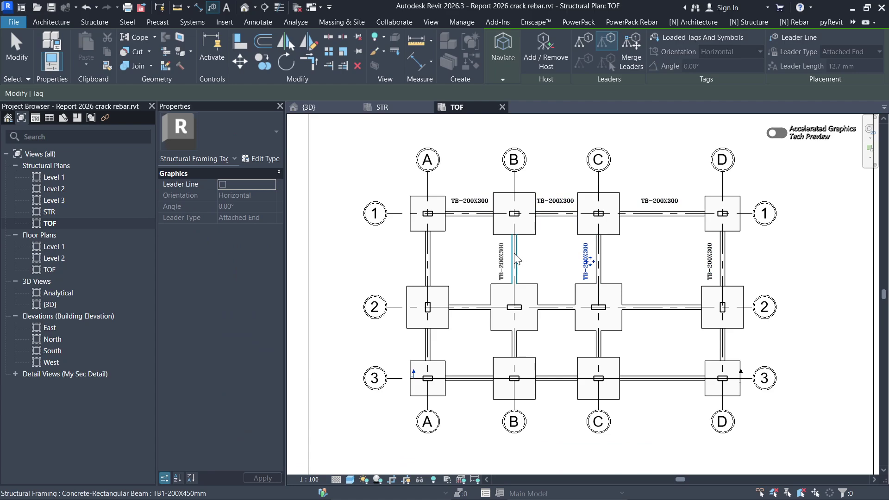
left_click(429, 254)
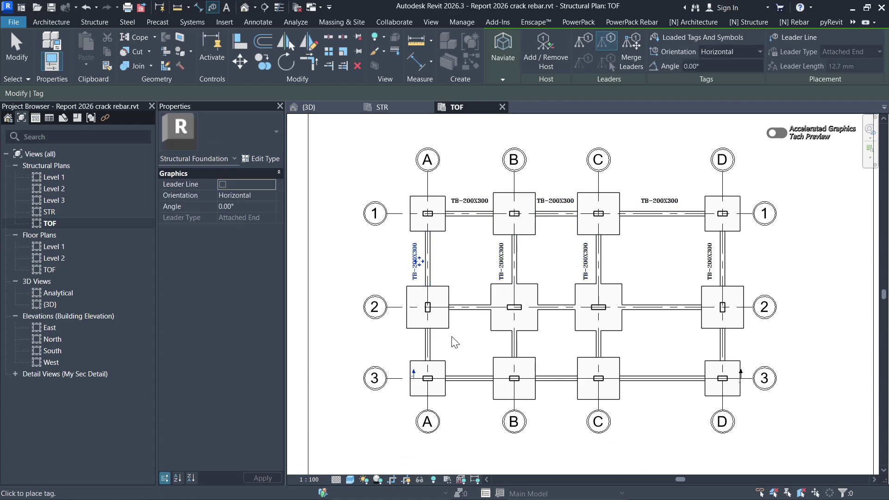
left_click(427, 343)
left_click(514, 342)
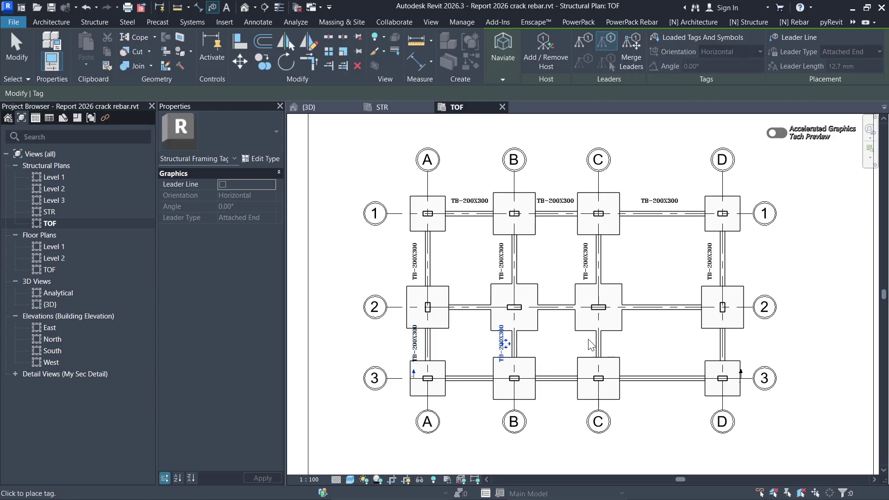
left_click(596, 338)
left_click(724, 348)
Step: Tag the six remaining beams along grids 2 and 3 between grids A and D, and end the tagging command
left_click(673, 316)
left_click(463, 311)
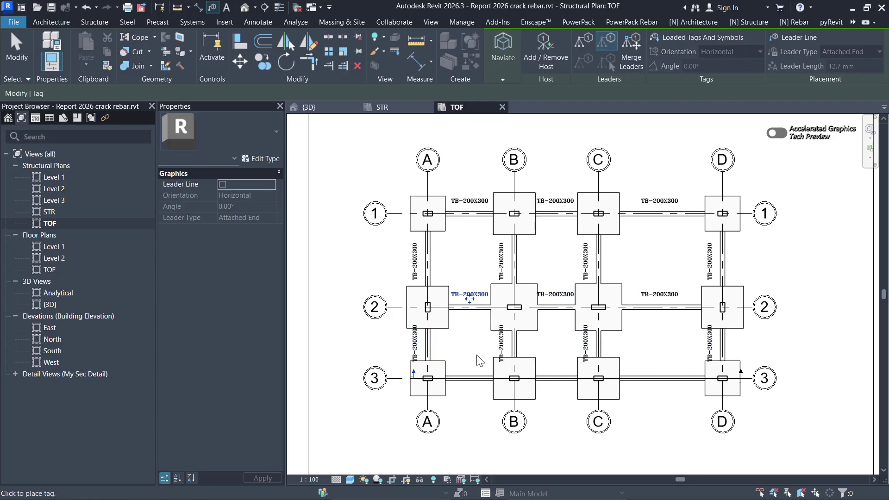
left_click(477, 380)
left_click(560, 379)
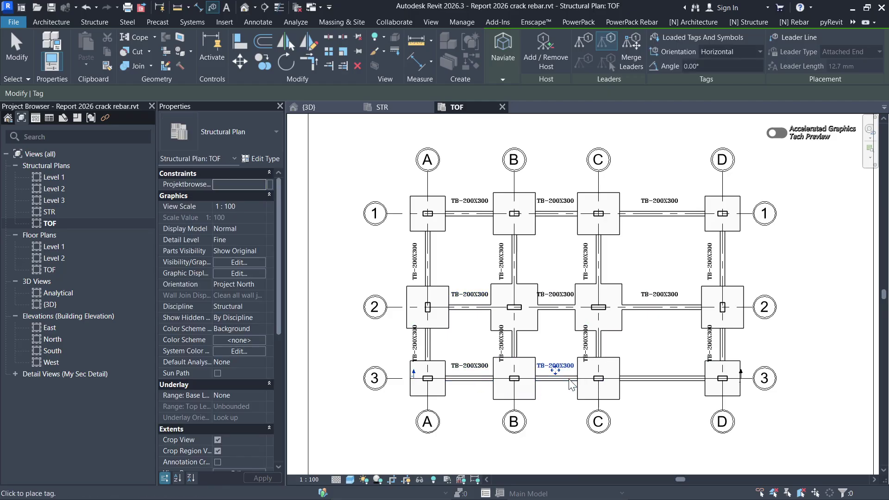
left_click(687, 380)
scroll(507, 232, "up", 5)
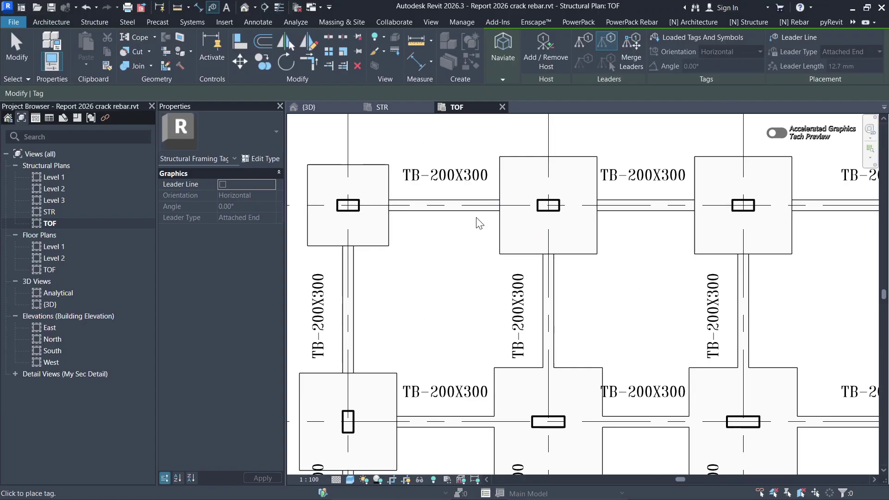
scroll(507, 232, "down", 4)
right_click(373, 158)
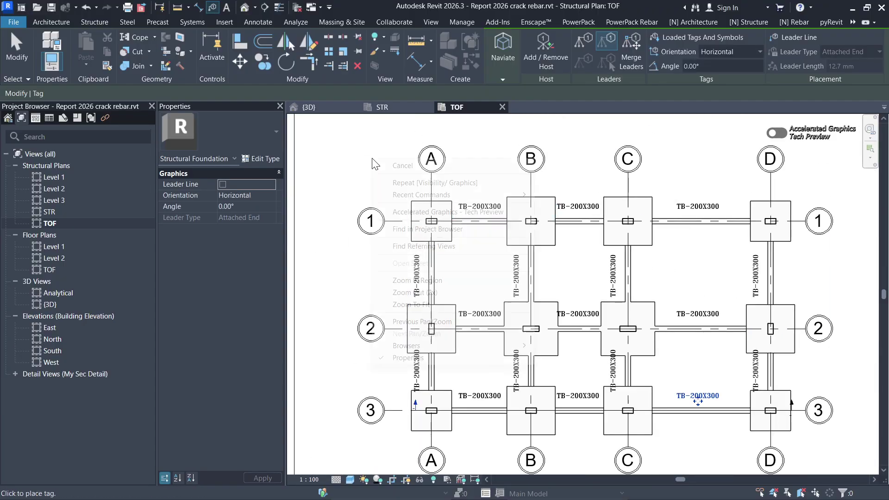
left_click(393, 166)
right_click(373, 159)
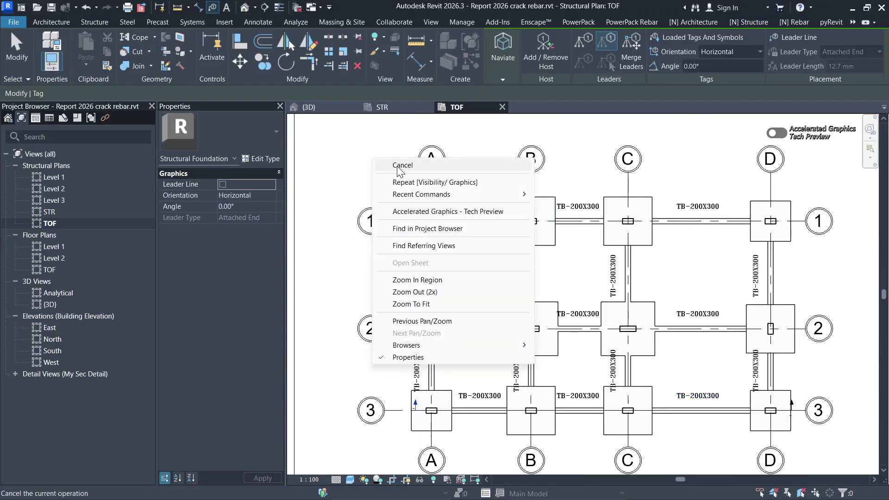
left_click(398, 166)
Step: Open the family of the grid 1 beam tag between grids A and B and bring up its label's parameter settings
scroll(481, 202, "up", 3)
scroll(481, 202, "up", 2)
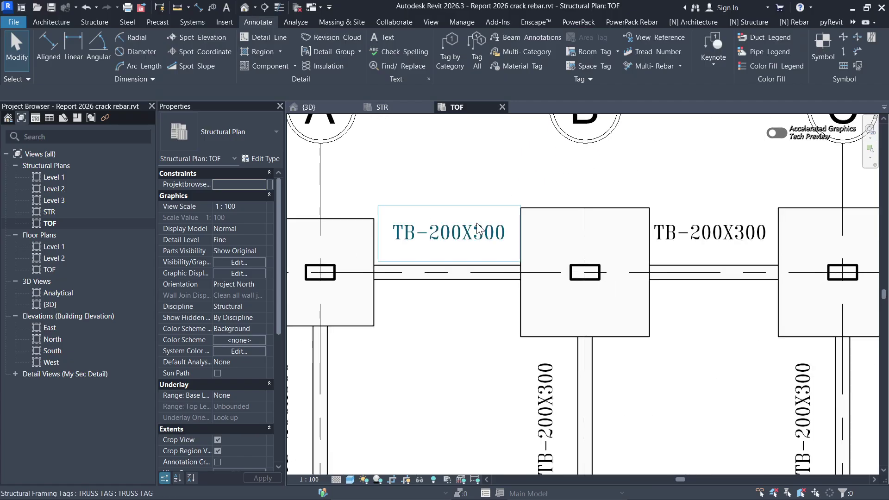
left_click(449, 241)
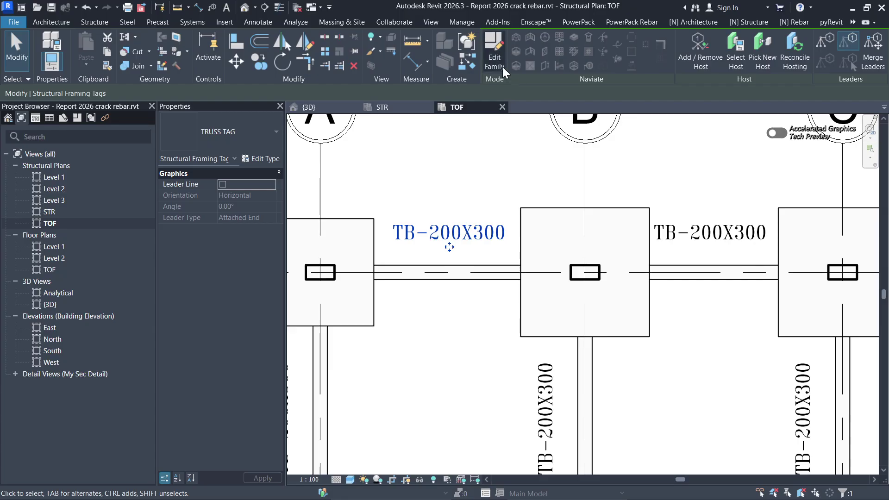
left_click(495, 52)
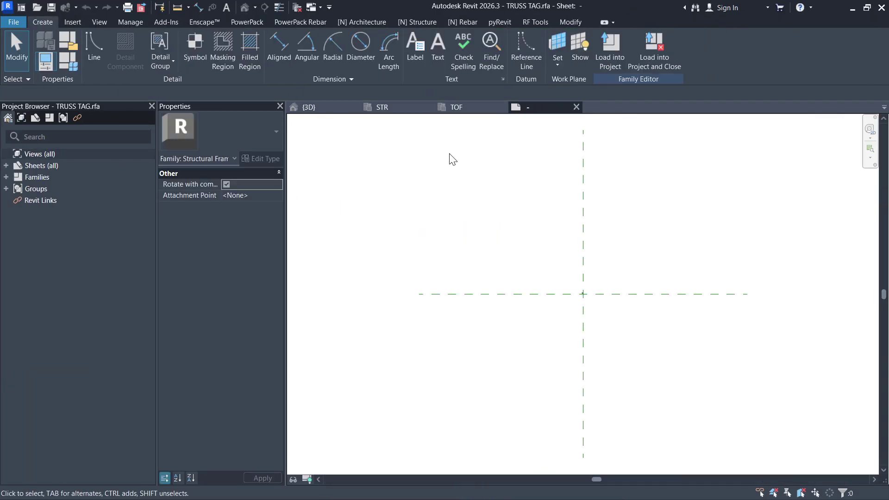
scroll(643, 310, "up", 2)
scroll(588, 311, "up", 1)
scroll(551, 285, "up", 3)
scroll(581, 244, "down", 1)
left_click(534, 254)
scroll(531, 252, "down", 2)
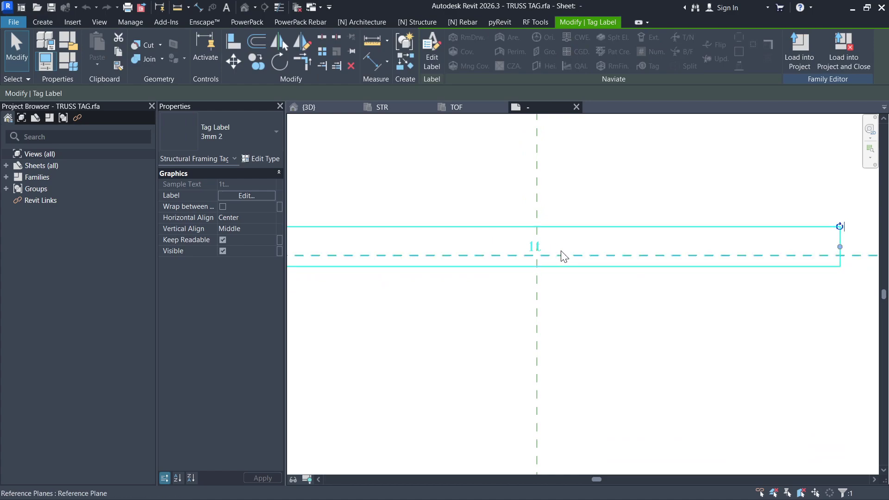
left_click(429, 47)
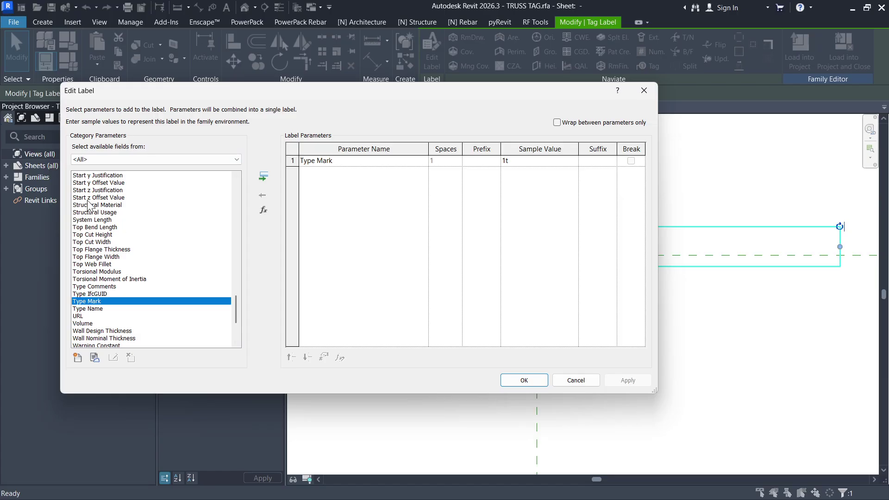
Step: Try adding the Type Name parameter to the tag label and remove it again, leaving only Type Mark
scroll(97, 222, "down", 1)
scroll(102, 243, "up", 1)
scroll(92, 318, "down", 1)
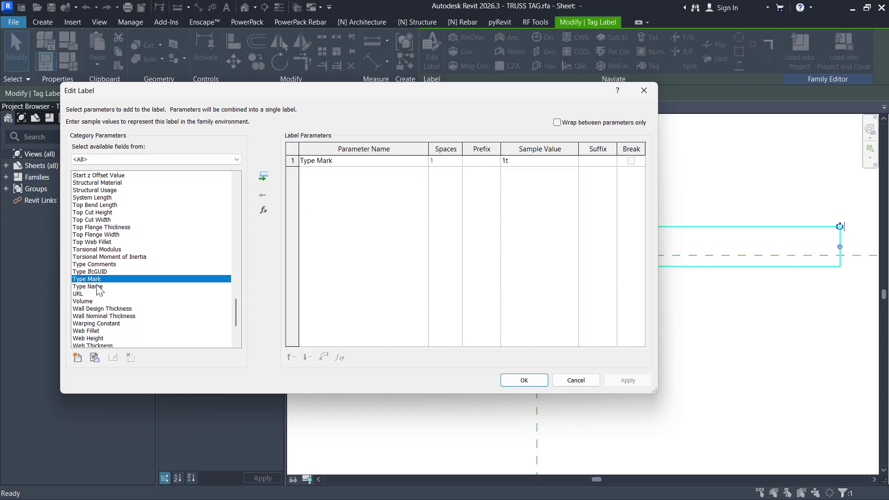
left_click(96, 286)
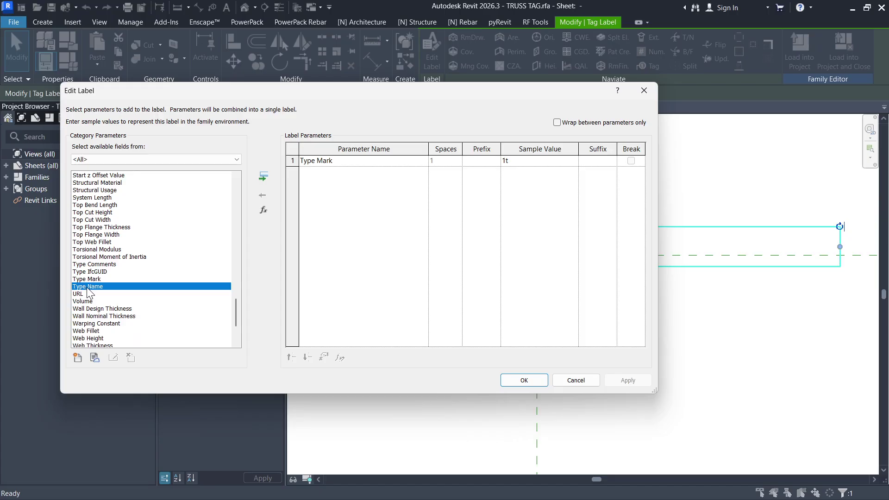
left_click(264, 176)
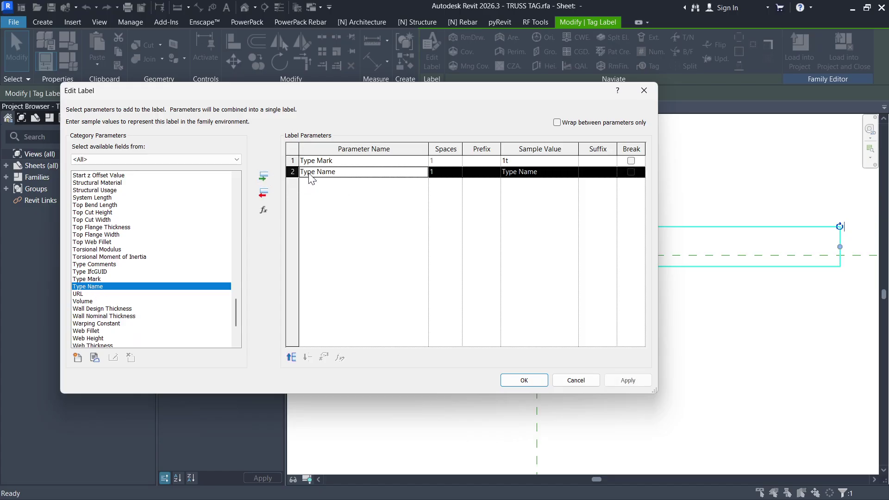
left_click(264, 195)
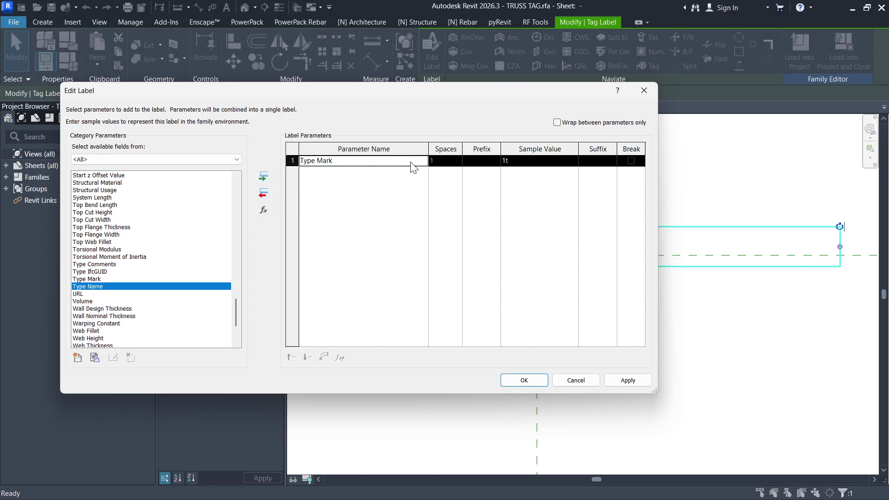
Step: Accept the label parameters and close the TRUSS TAG family without saving changes
left_click(630, 380)
left_click(522, 381)
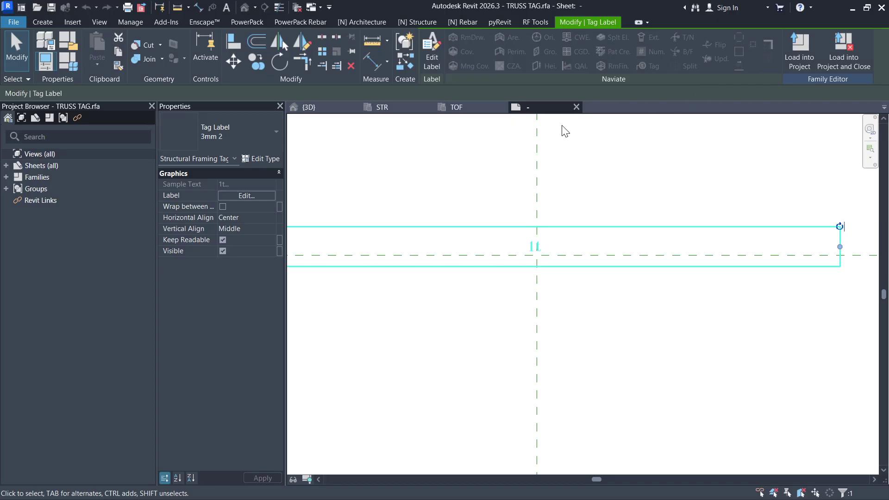
left_click(576, 107)
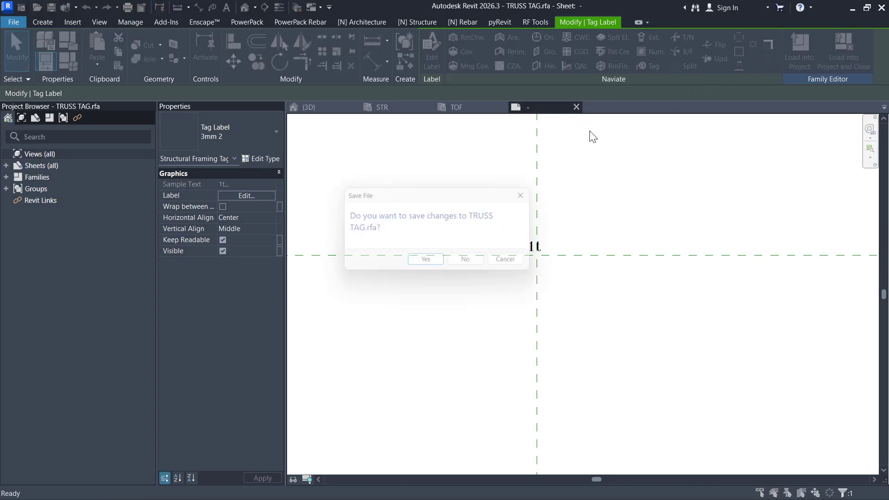
left_click(471, 262)
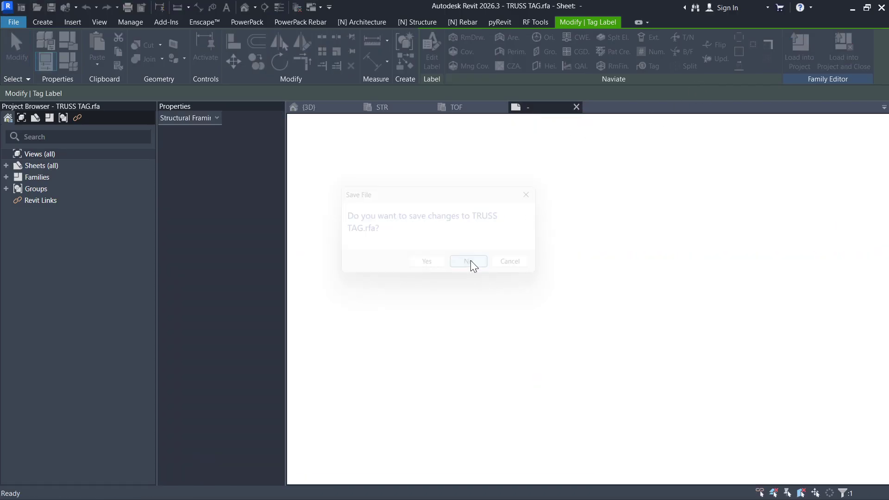
Step: Check the type name and type properties of the pad foundation at grid A-1, leaving them unmodified
scroll(459, 260, "down", 3)
scroll(463, 260, "up", 2)
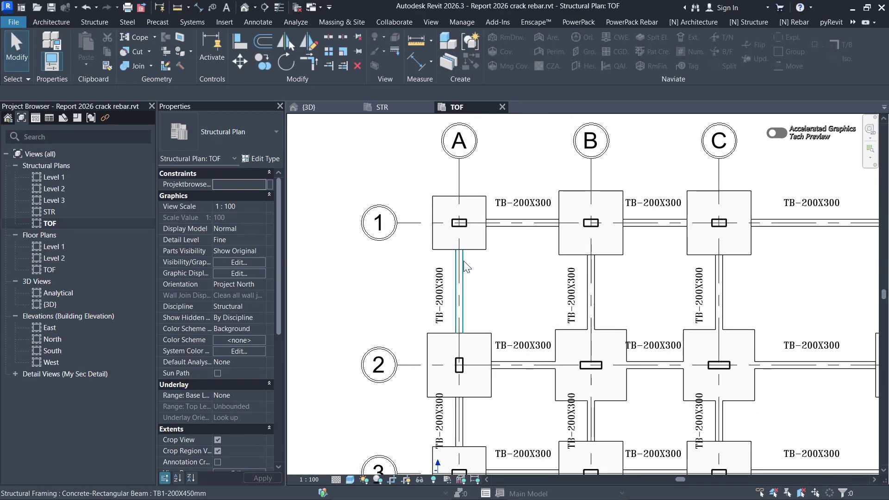
left_click(488, 250)
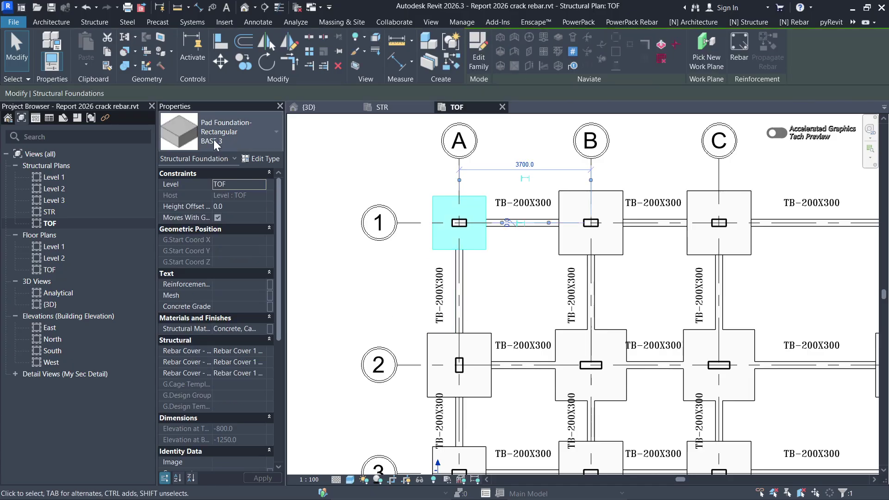
left_click(260, 159)
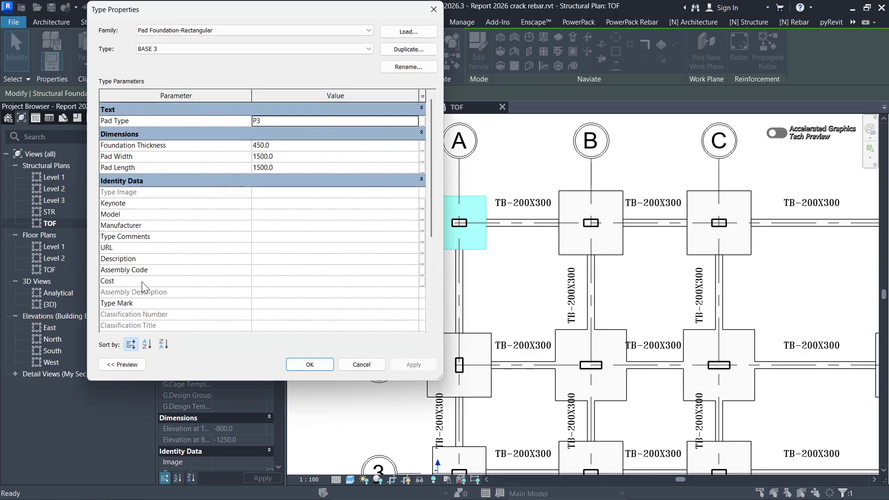
left_click(433, 11)
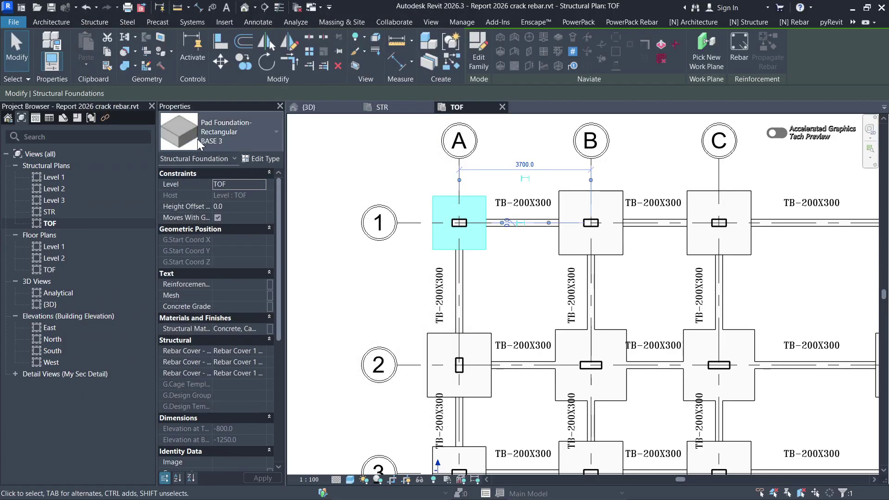
left_click(524, 284)
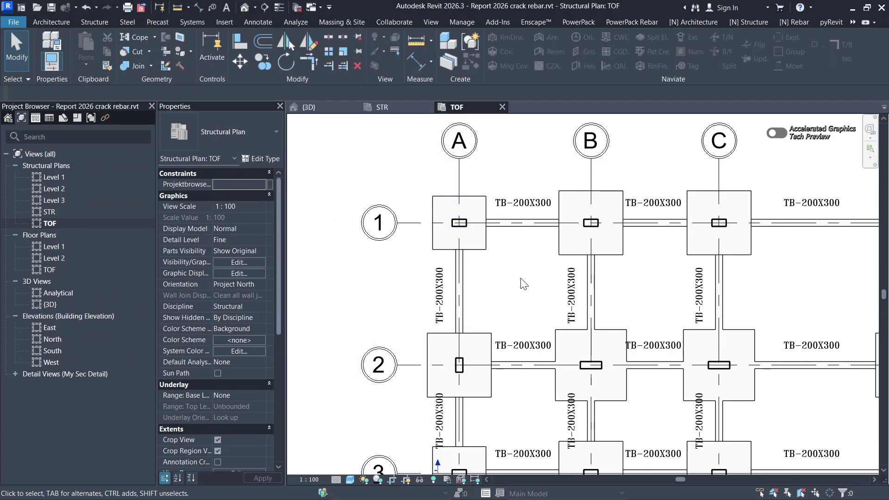
Step: Tag by category the pad foundations along grid 1, with each tag just below its pad
left_click(257, 22)
left_click(453, 51)
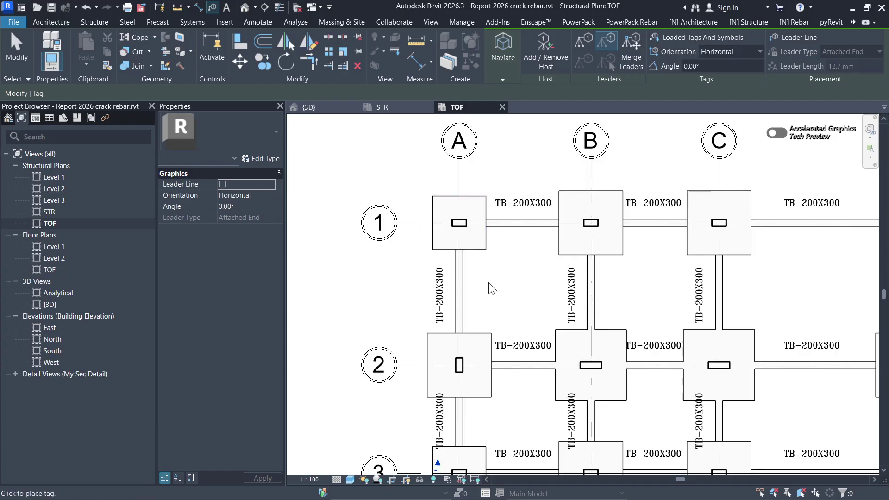
left_click(482, 258)
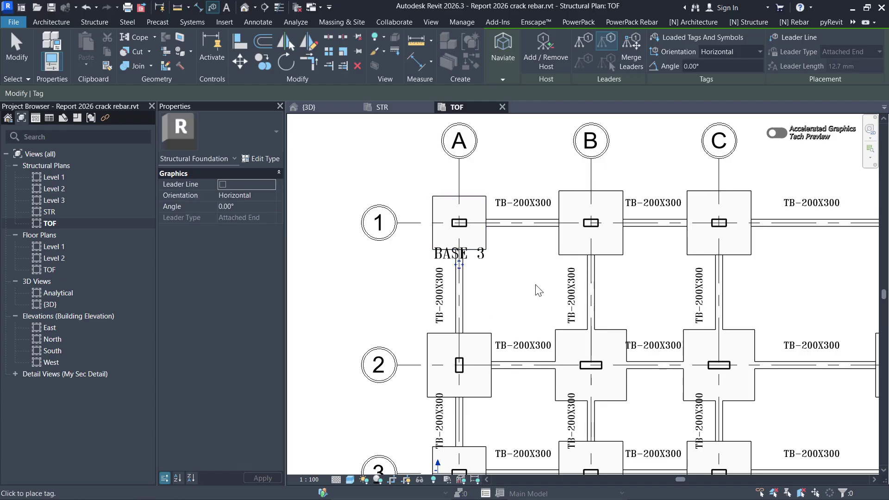
left_click(588, 248)
scroll(410, 227, "down", 3)
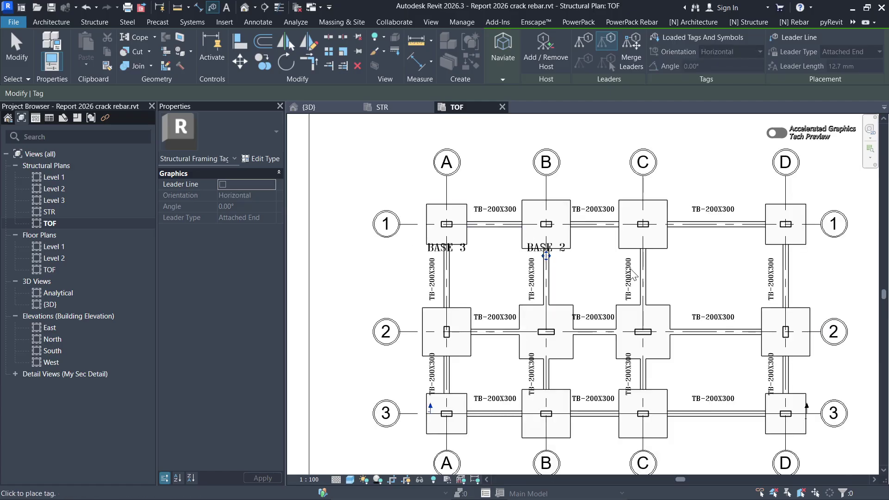
left_click(666, 257)
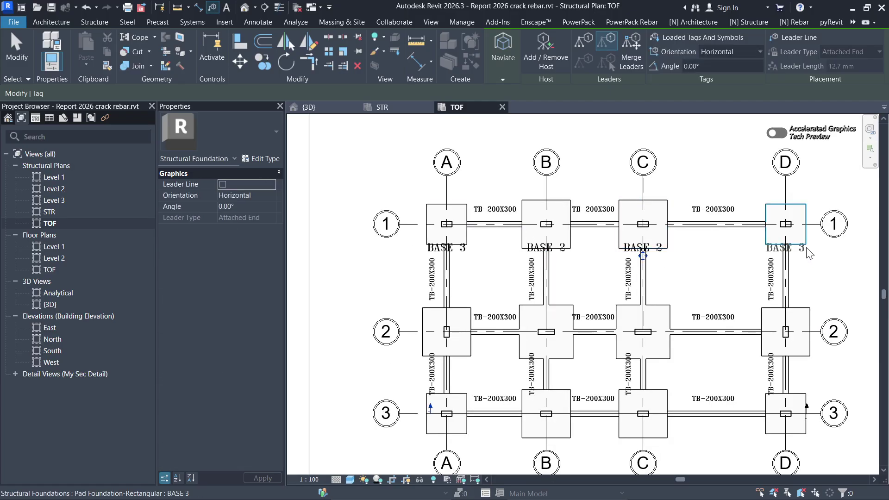
Step: Tag the four pad foundations along grid 2 between grids D and A
left_click(804, 317)
left_click(669, 313)
left_click(573, 313)
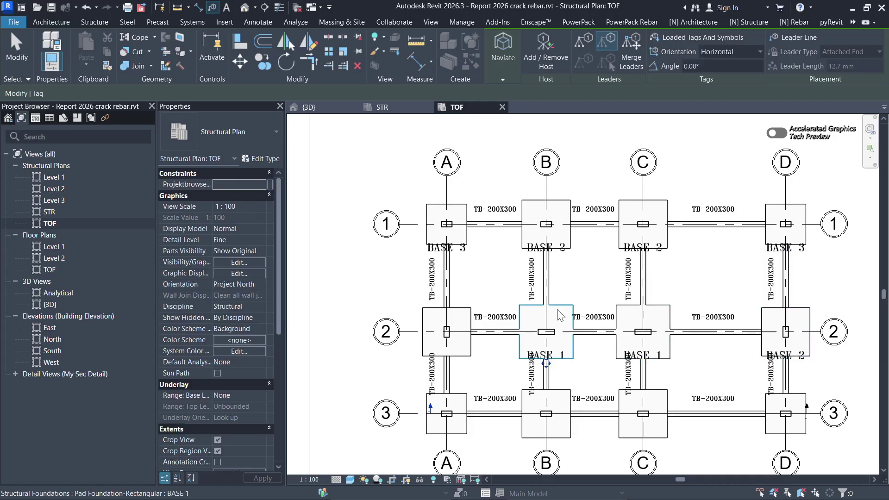
left_click(462, 317)
scroll(463, 324, "down", 1)
scroll(459, 329, "up", 2)
Step: Tag the four pad foundations along grid 3 between grids A and D
left_click(442, 324)
left_click(575, 324)
left_click(681, 327)
left_click(826, 324)
scroll(489, 353, "down", 2)
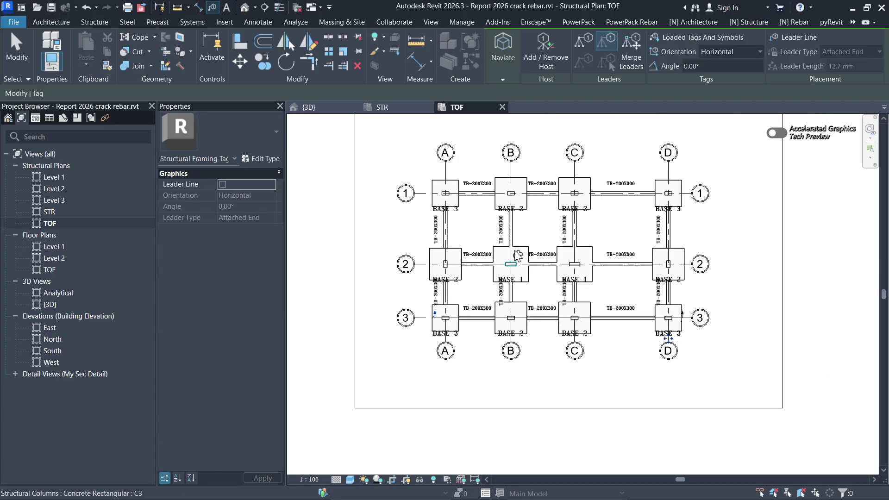
Step: Leave the tagging command and select the eight pad foundation tags along grids 1 and 2
scroll(517, 256, "up", 2)
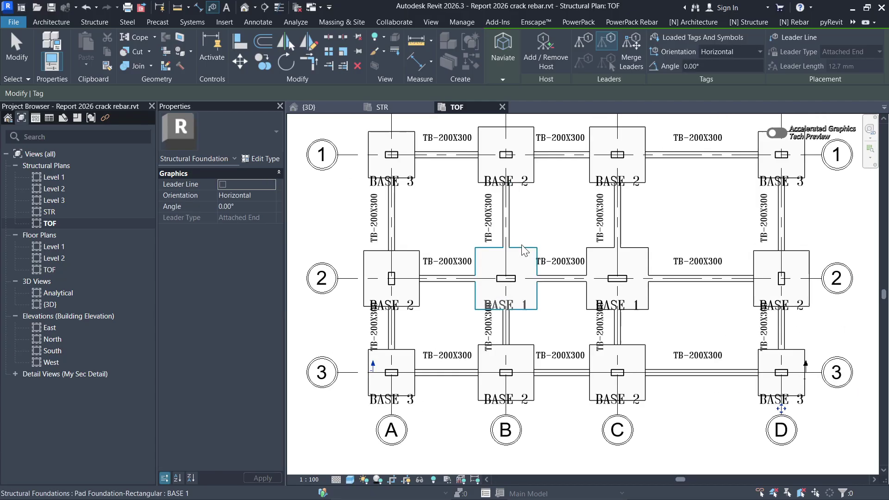
left_click(23, 55)
scroll(416, 202, "up", 2)
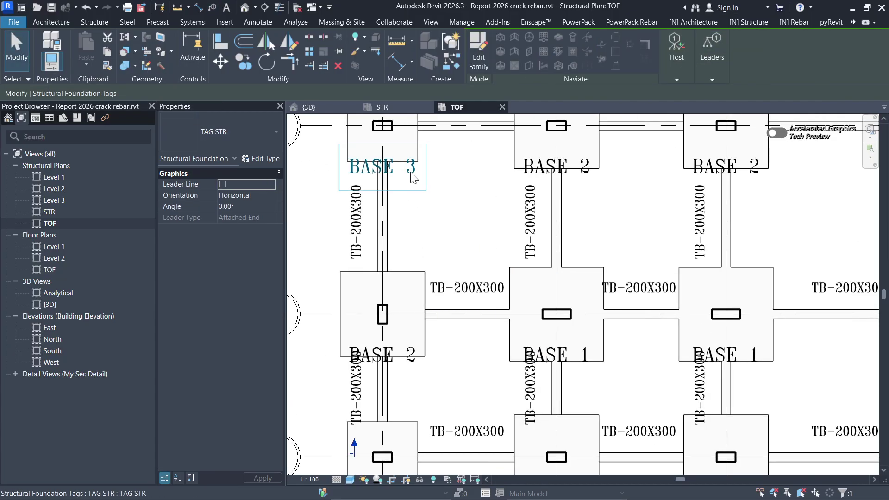
scroll(443, 195, "down", 2)
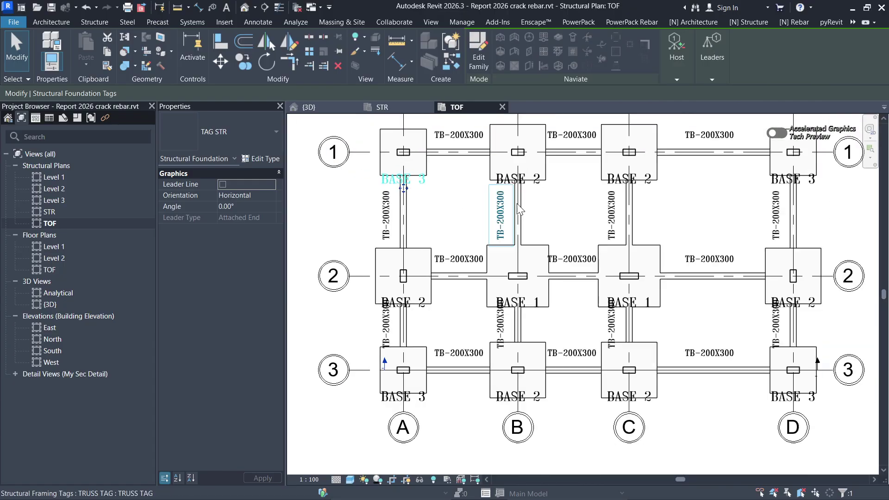
left_click(544, 197, "ctrl")
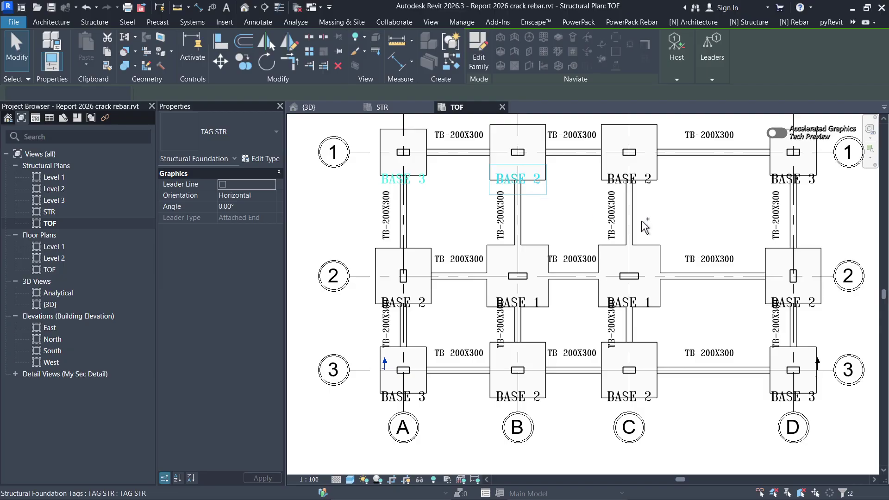
left_click(653, 194, "ctrl")
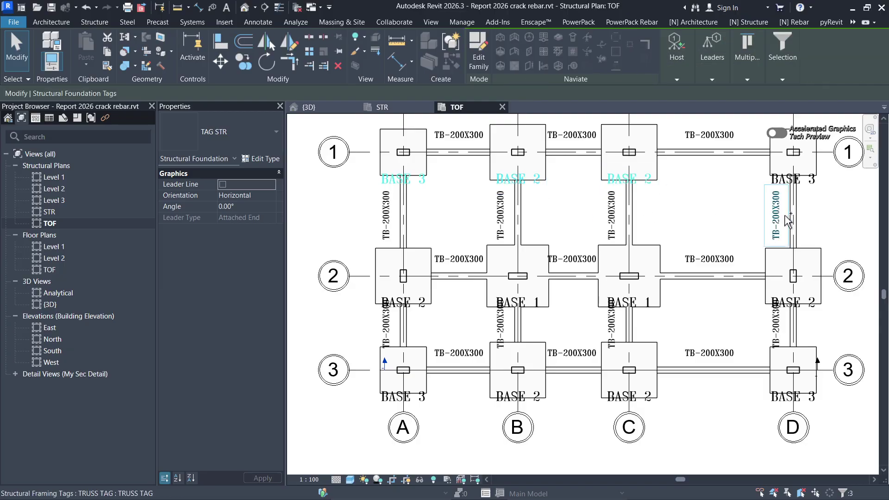
left_click(822, 189, "ctrl")
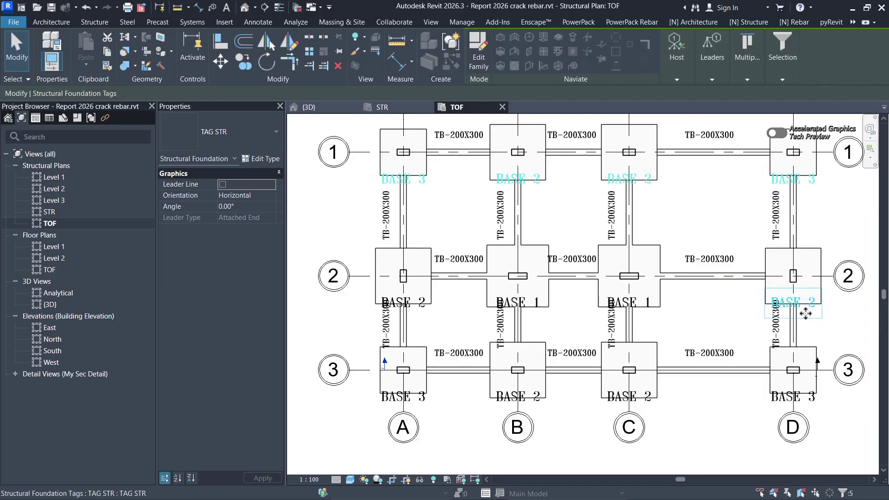
left_click(653, 303, "ctrl")
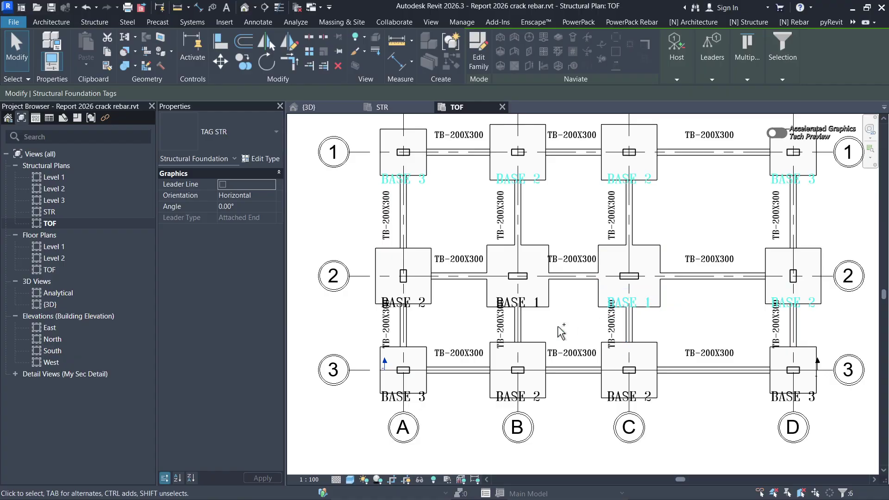
left_click(540, 303, "ctrl")
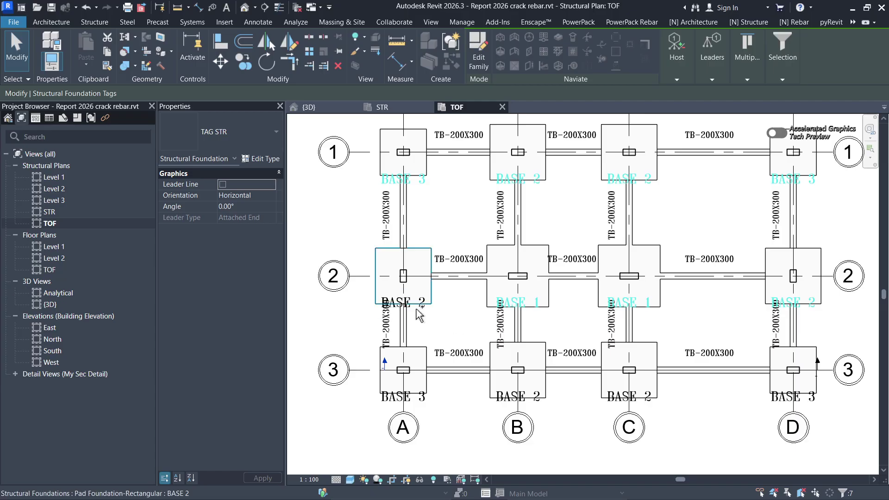
left_click(429, 317, "ctrl")
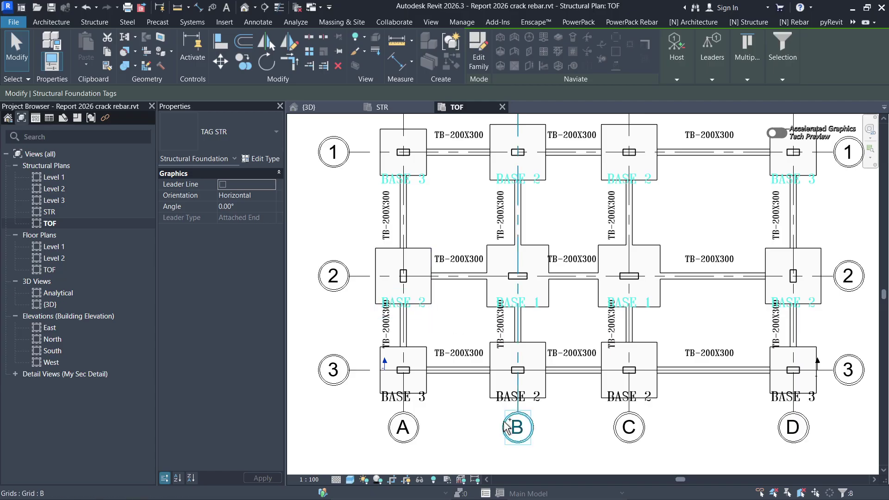
Step: Add the four foundation tags along grid 3 to the selection, keeping the pad at grid A-3 out of it
left_click(431, 398, "ctrl")
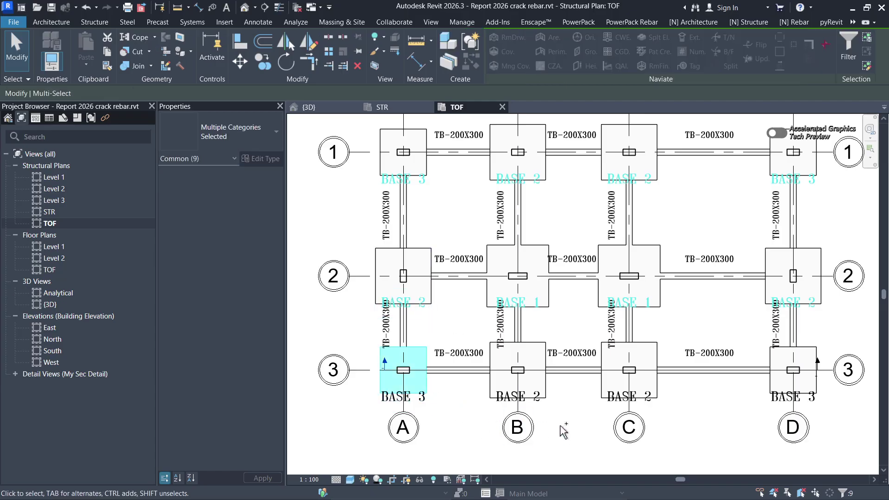
left_click(428, 359, "shift")
scroll(462, 427, "up", 4)
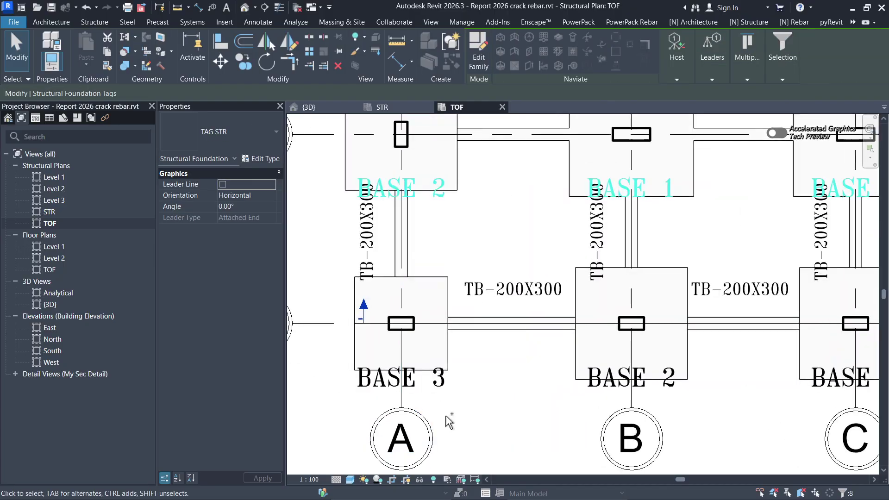
left_click(444, 368, "ctrl")
left_click(675, 385, "ctrl")
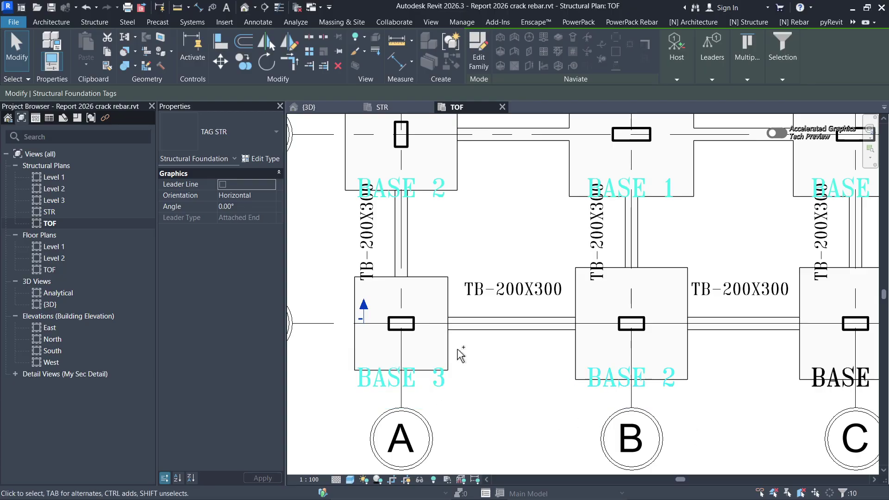
scroll(681, 398, "down", 3)
scroll(737, 380, "up", 4)
left_click(710, 359, "ctrl")
scroll(741, 366, "down", 3)
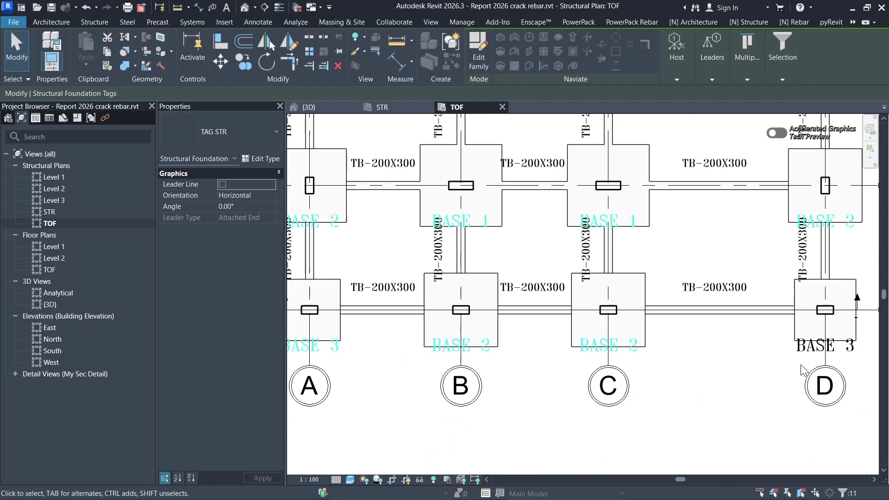
left_click(862, 362, "ctrl")
scroll(584, 351, "down", 4)
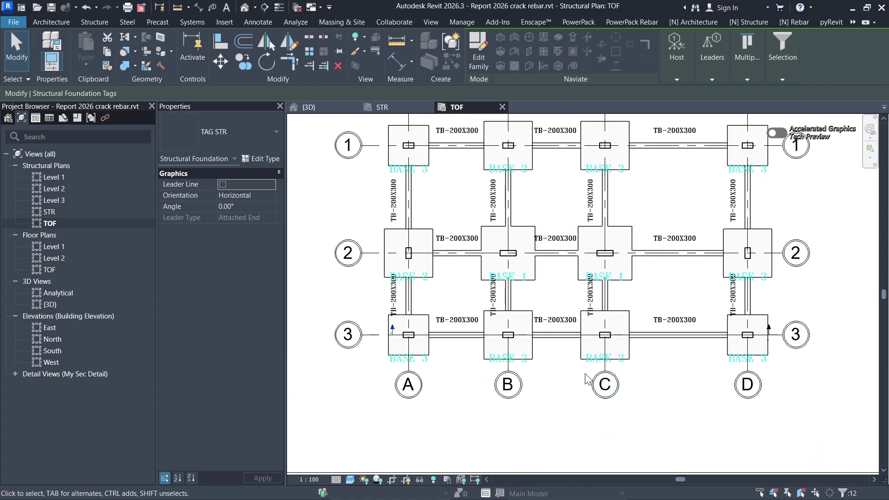
scroll(560, 250, "up", 4)
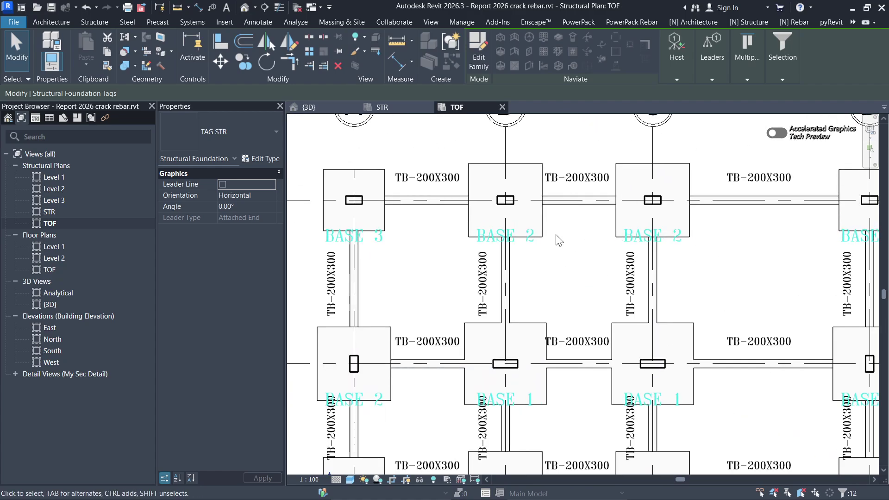
Step: Nudge the twelve selected foundation tags right of the vertical beams and down clear of the pad edges, then deselect them
key("Right")
key("Right")
key("Right")
key("Right")
key("Right")
key("Right")
key("Right")
key("Right")
key("Right")
key("Right")
key("Right")
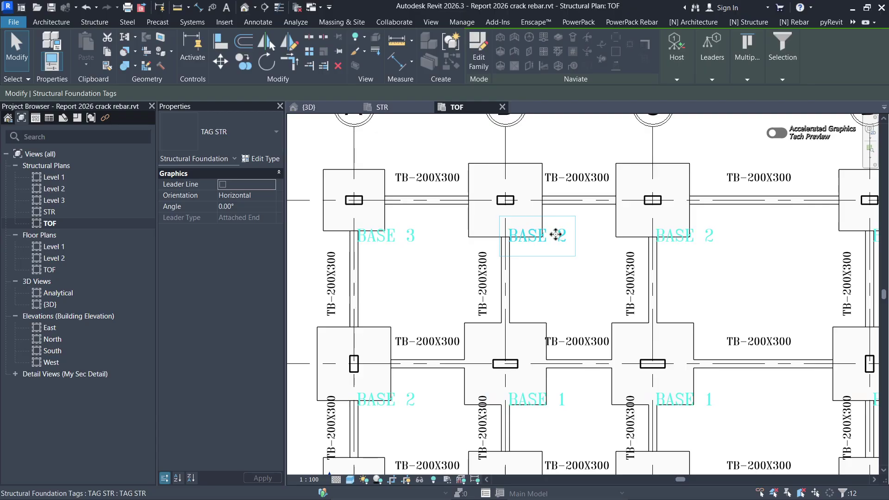
key("Down")
key("Down")
key("Down")
key("Down")
key("Down")
key("Down")
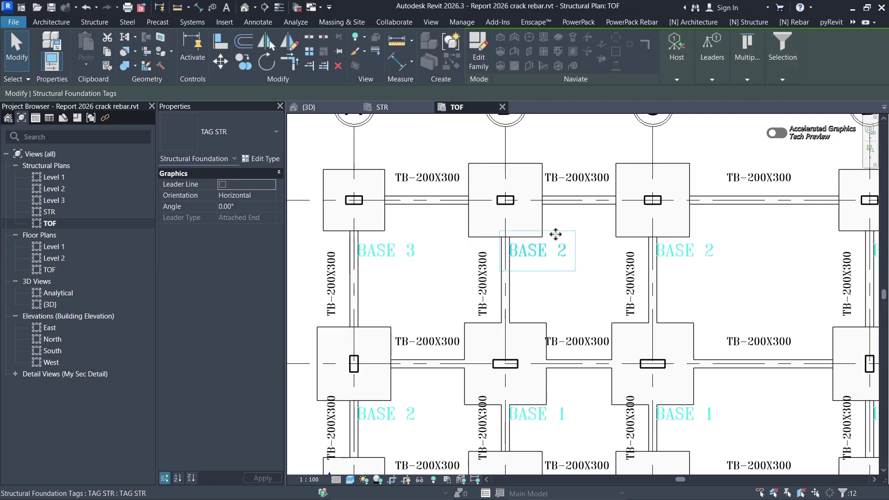
left_click(593, 301)
key("z")
key("f")
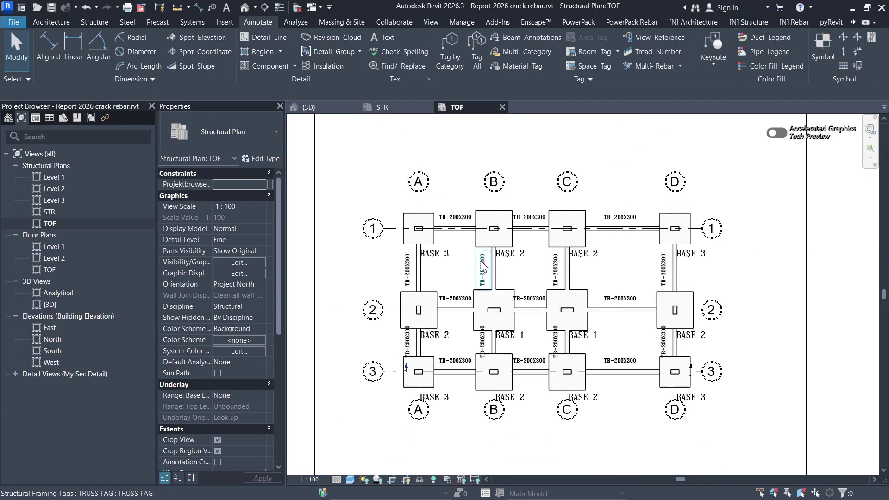
scroll(477, 333, "up", 5)
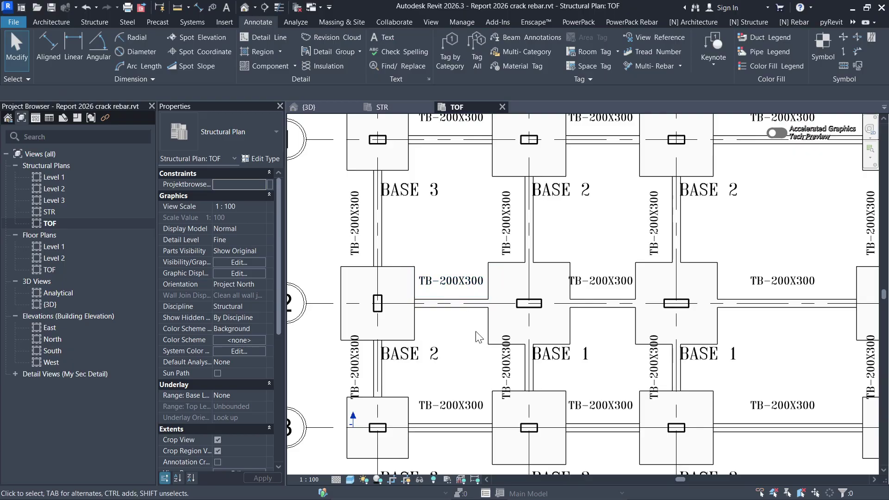
scroll(445, 283, "down", 4)
scroll(504, 256, "up", 3)
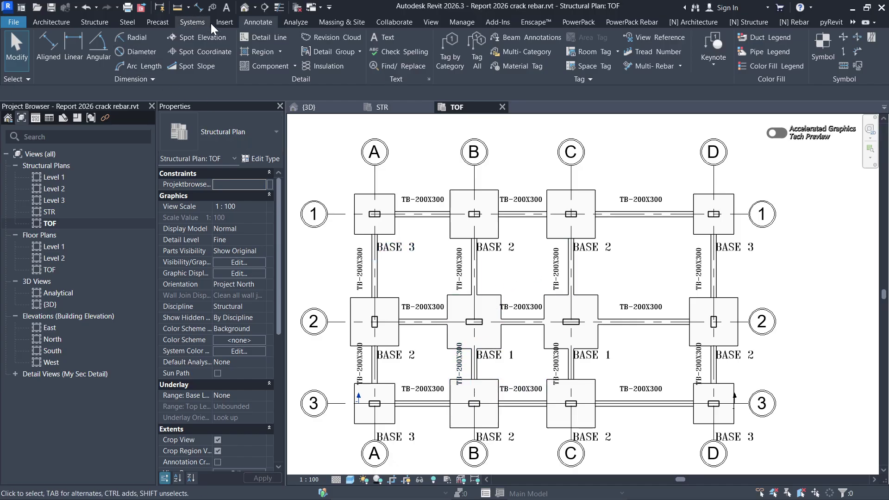
Step: Start an aligned dimension chain in style Tick dim style- 100 GAs across the side edges of the grid 1 pads at A and B
left_click(48, 43)
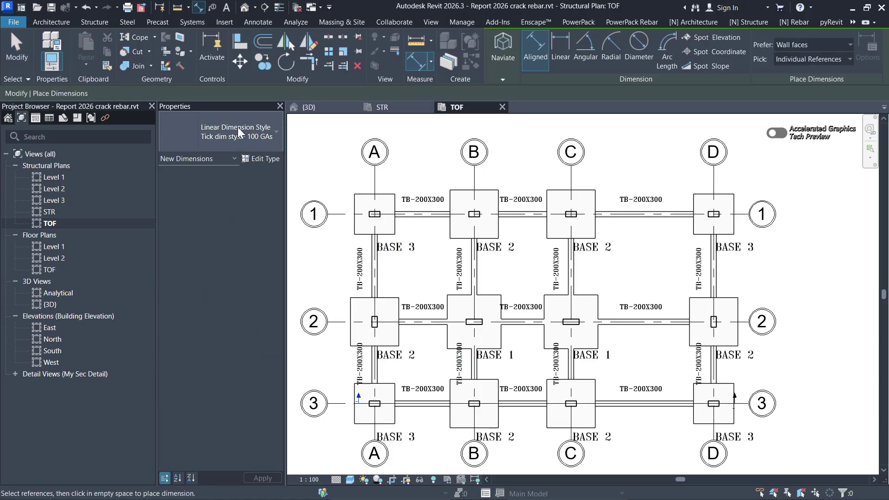
left_click(270, 138)
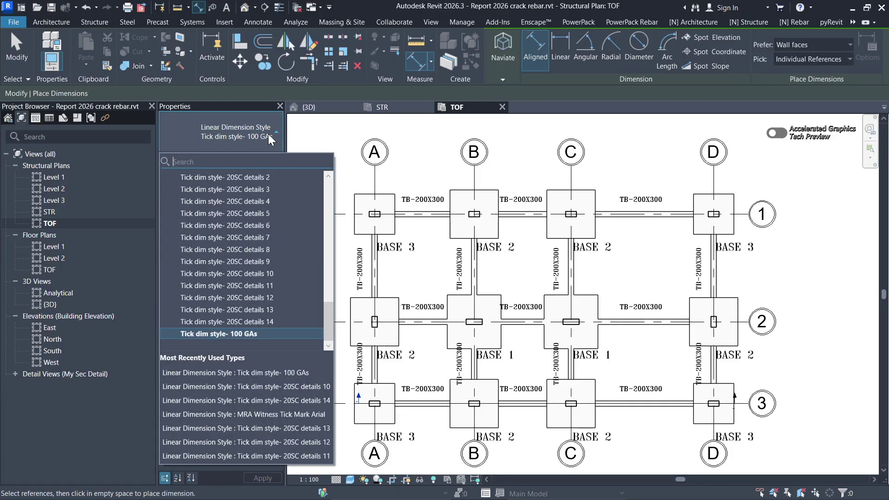
left_click(235, 334)
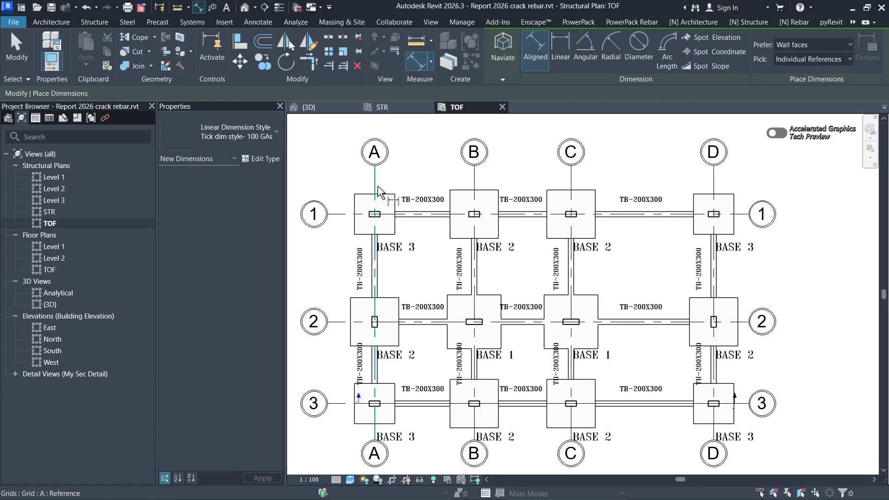
scroll(368, 193, "up", 3)
left_click(326, 222)
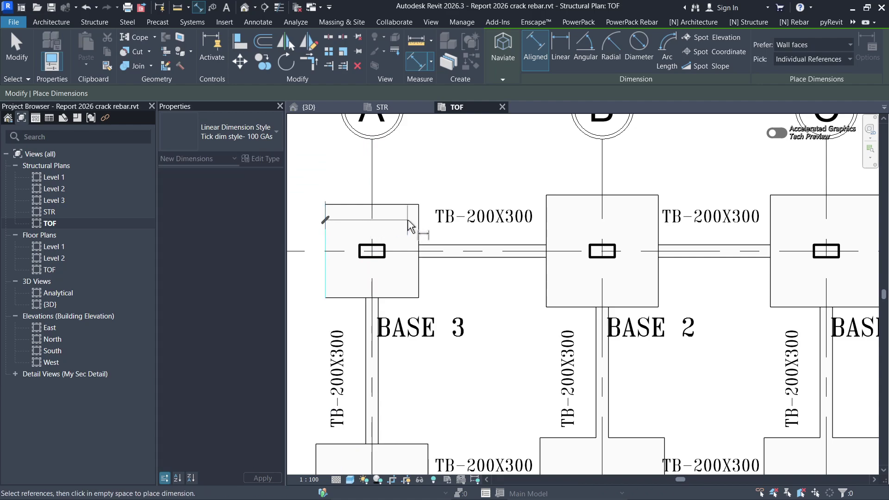
scroll(421, 226, "down", 1)
scroll(511, 208, "up", 4)
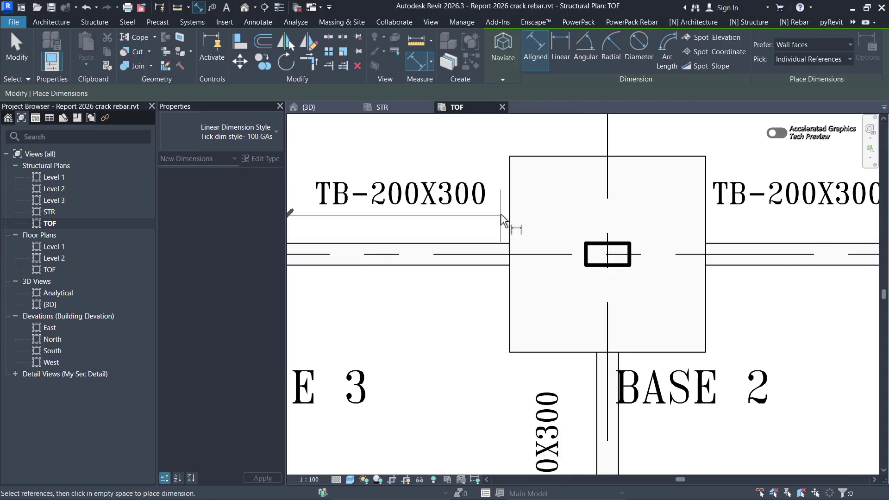
left_click(512, 205)
scroll(500, 199, "down", 2)
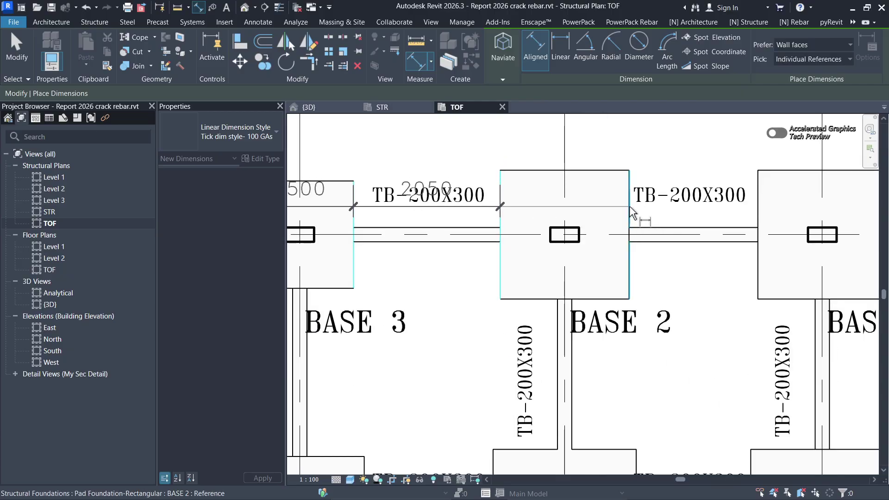
left_click(630, 207)
scroll(526, 199, "down", 2)
scroll(621, 193, "up", 4)
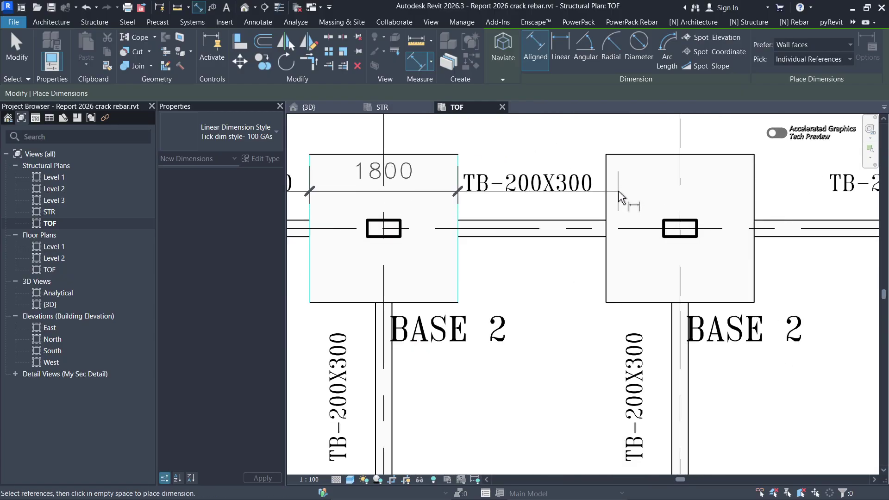
Step: Continue the chain across the side edges of the grid 1 pads at C and D, and place it between the pads and the grid bubbles
left_click(609, 187)
left_click(747, 184)
scroll(746, 187, "down", 4)
scroll(657, 185, "up", 4)
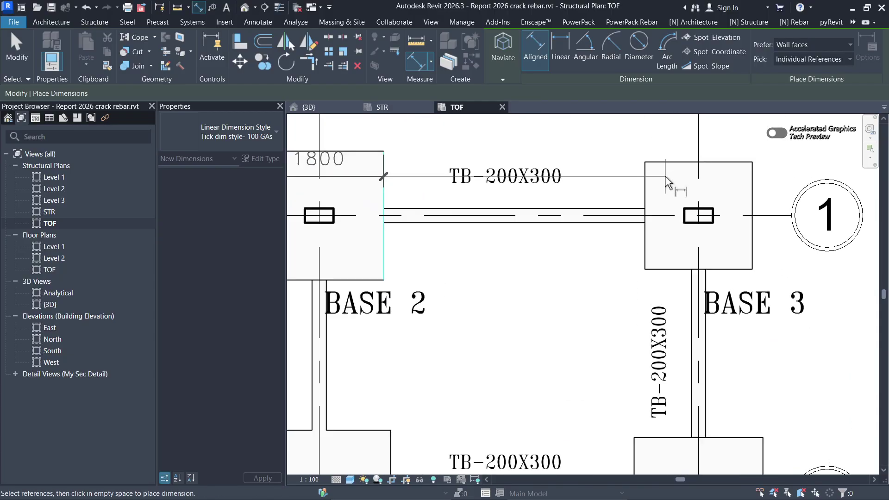
left_click(645, 183)
left_click(753, 191)
scroll(754, 194, "down", 2)
scroll(718, 204, "down", 2)
scroll(436, 182, "up", 4)
scroll(526, 188, "down", 1)
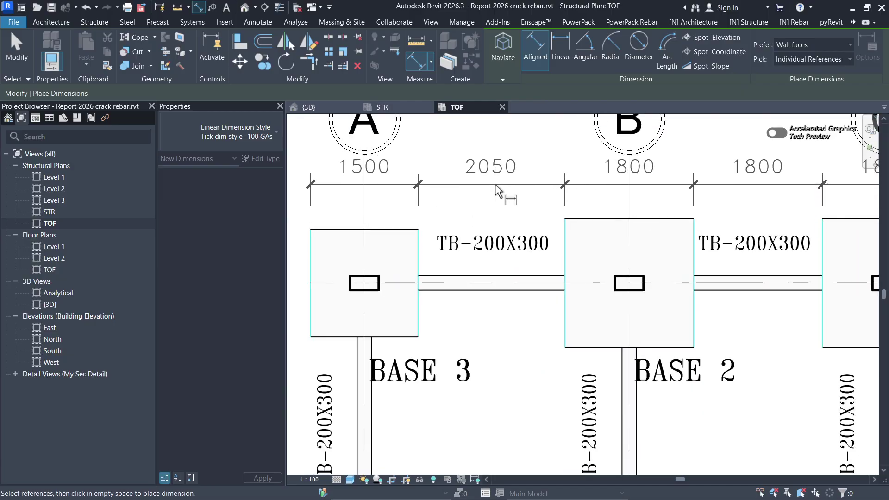
scroll(551, 185, "down", 3)
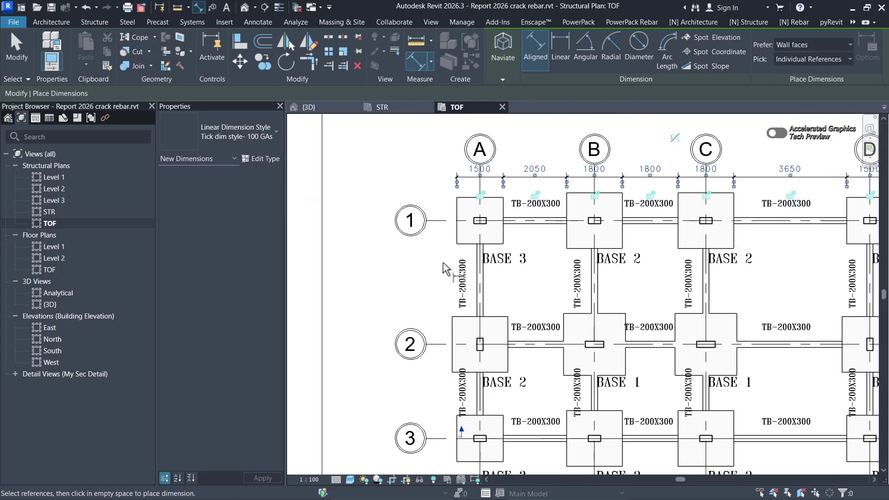
Step: Start a vertical aligned dimension chain along grid A across the lower and upper edges of the pads at grids 3 and 2
scroll(472, 354, "down", 3)
scroll(472, 354, "up", 5)
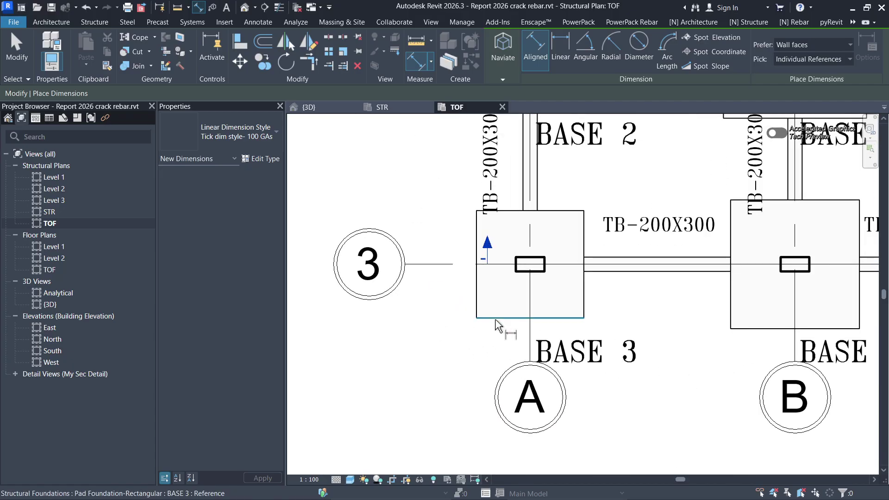
left_click(508, 318)
scroll(511, 217, "down", 5)
scroll(502, 290, "up", 6)
left_click(502, 278)
scroll(502, 277, "down", 3)
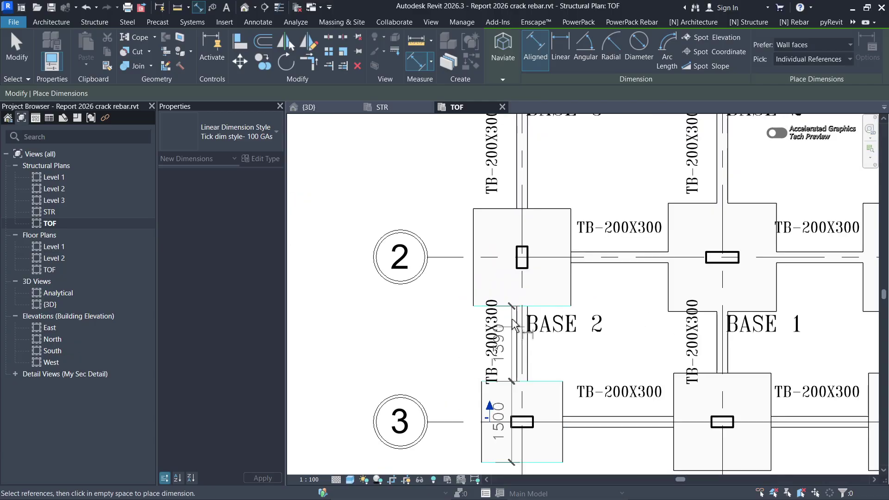
scroll(498, 206, "up", 3)
left_click(499, 202)
Step: Extend the vertical chain to both horizontal edges of the pad at grid A-1 and place it left of the grid A pads
scroll(519, 309, "down", 3)
scroll(498, 338, "up", 4)
left_click(499, 337)
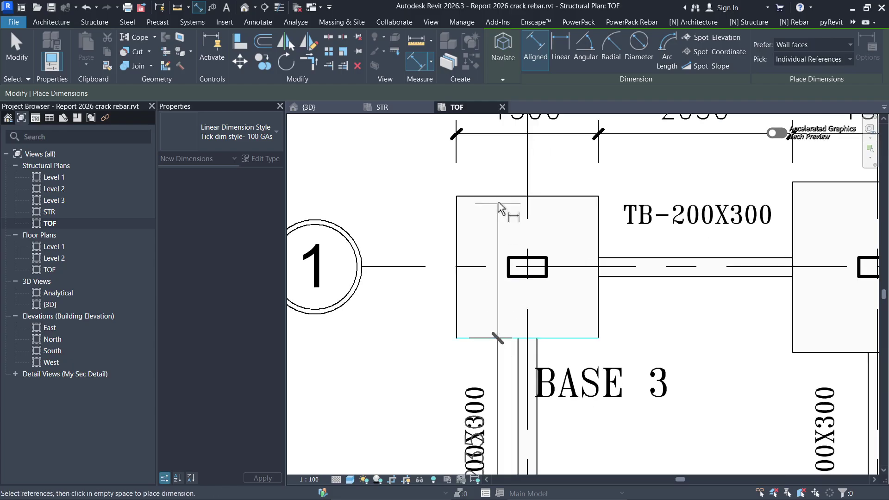
left_click(498, 198)
scroll(491, 195, "down", 3)
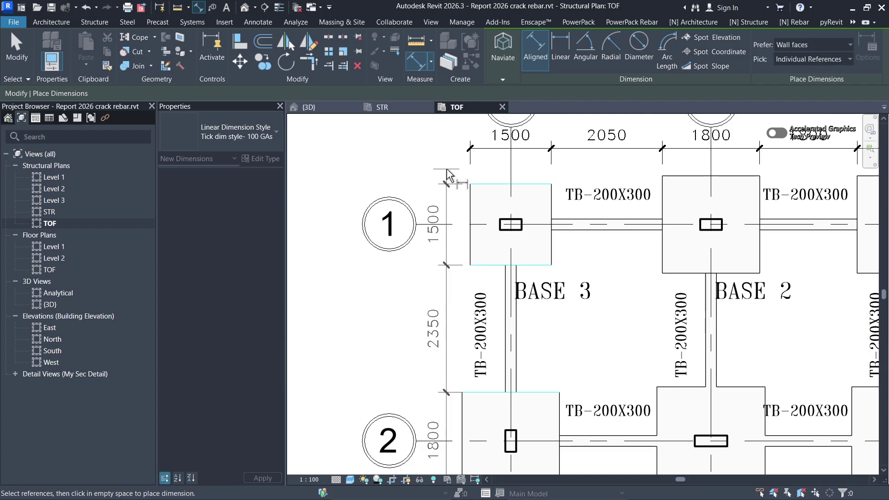
left_click(447, 175)
scroll(405, 149, "down", 5)
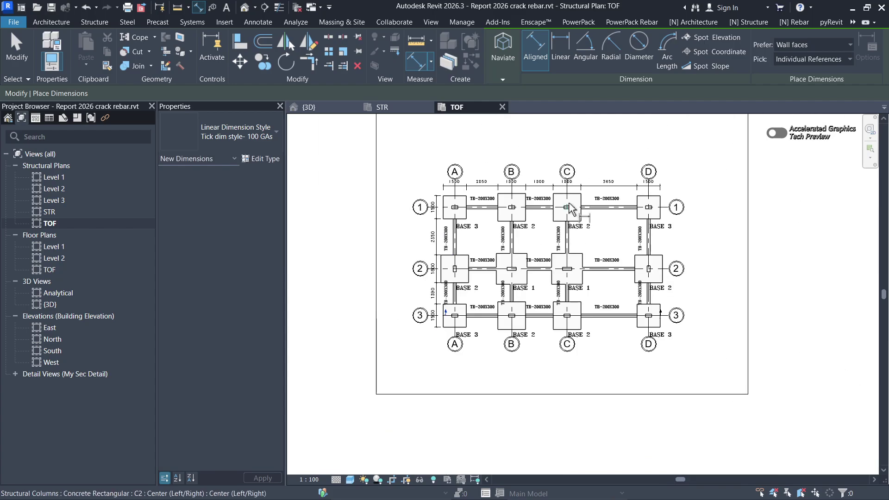
Step: End the dimension command and inspect the tick mark settings in the type properties of Tick dim style- 100 GAs
scroll(563, 227, "up", 3)
scroll(639, 176, "down", 3)
right_click(662, 164)
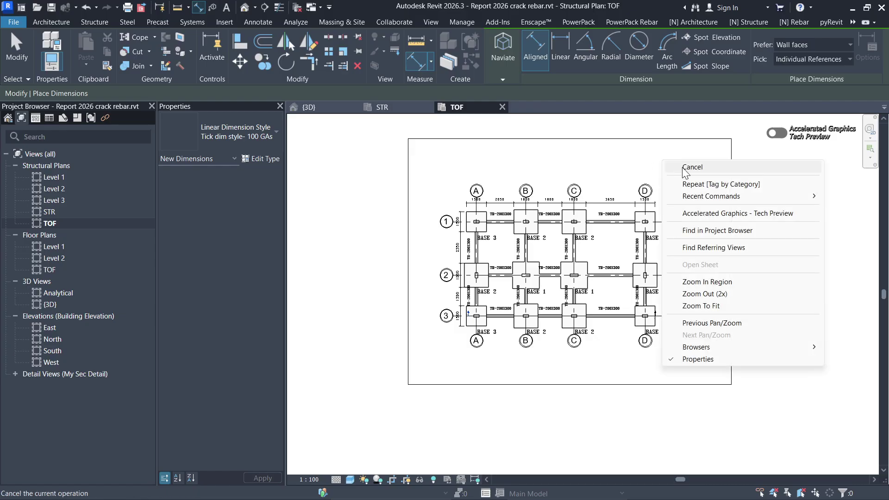
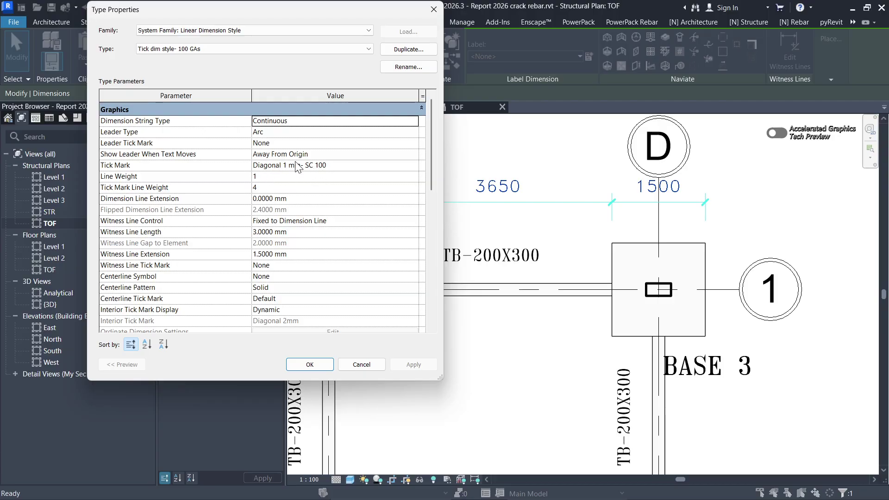
left_click(433, 9)
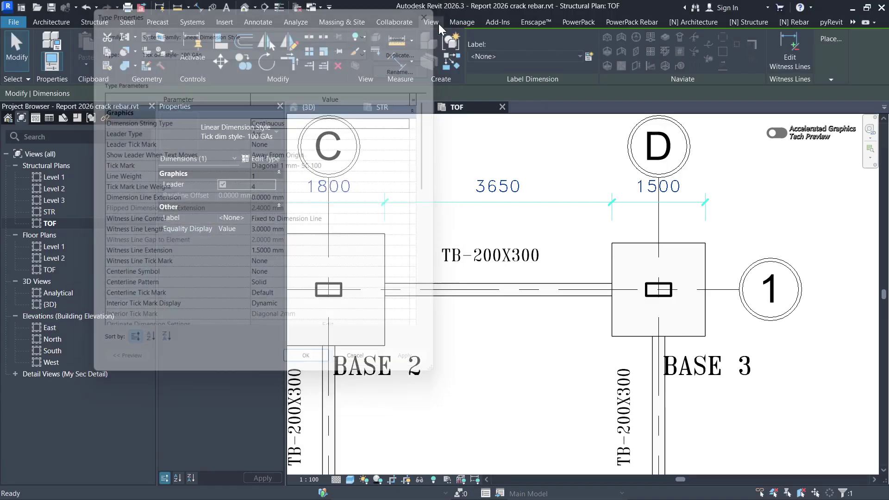
left_click(496, 218)
scroll(484, 204, "down", 2)
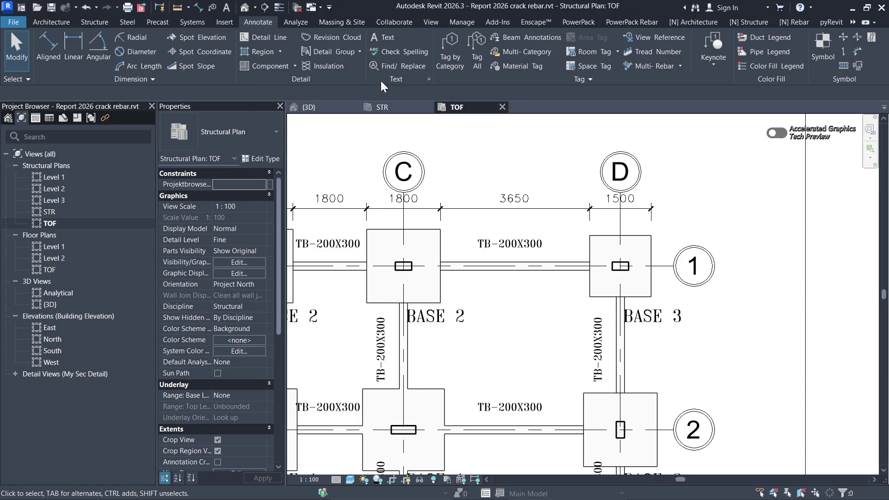
Step: Open the project's arrowhead type settings and show the properties of the Diagonal 1 mm- SC 100 type
left_click(465, 23)
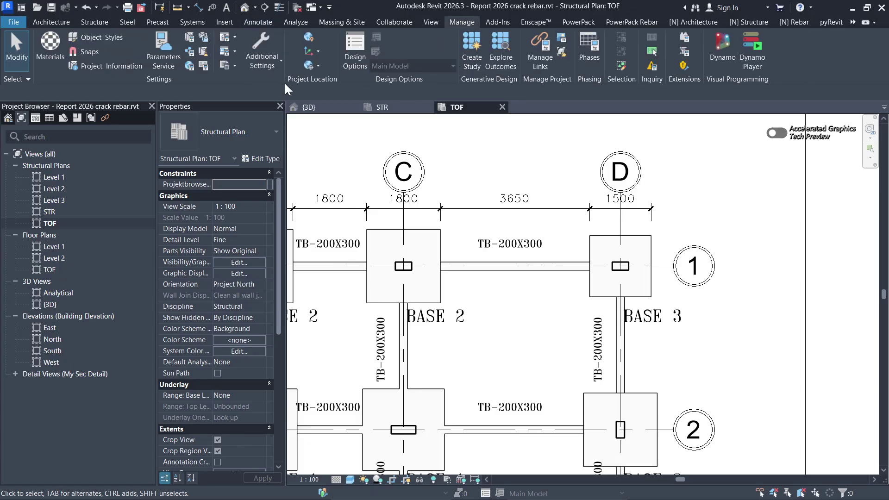
left_click(275, 60)
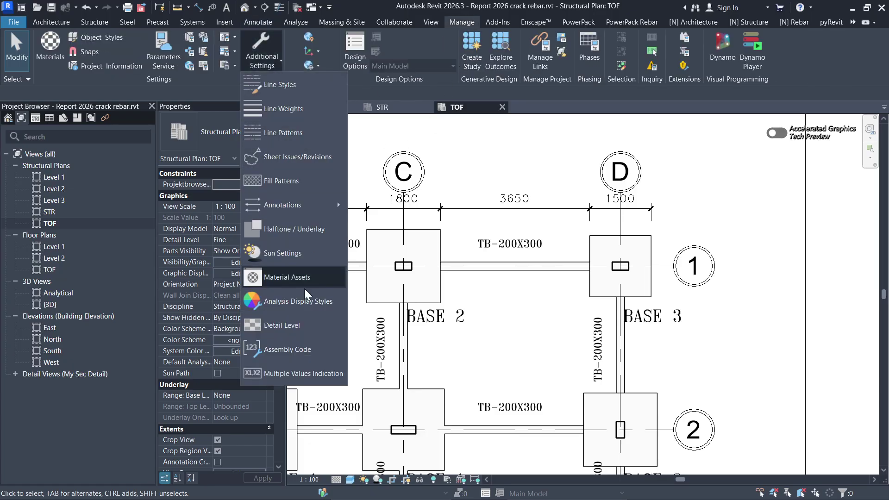
mouse_move(310, 211)
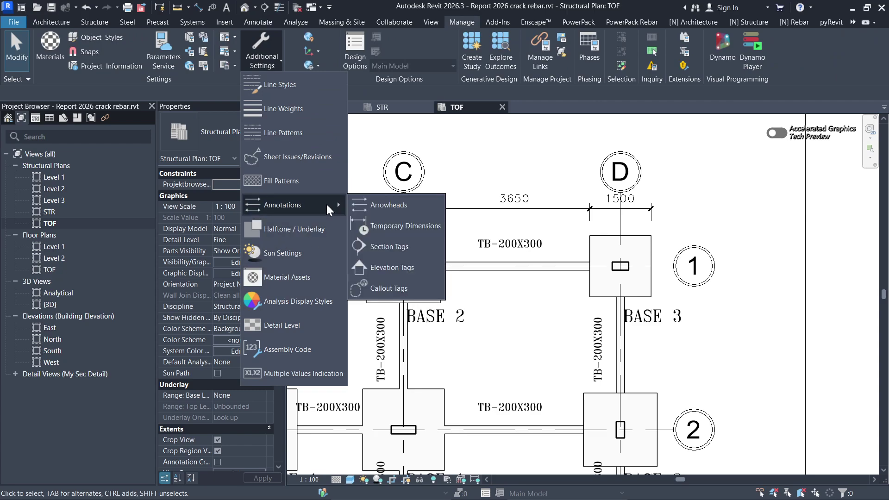
left_click(383, 205)
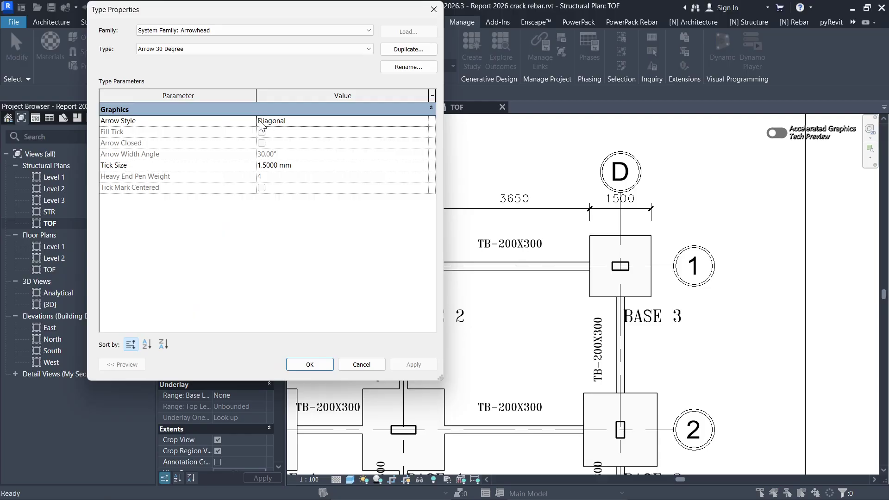
left_click(309, 167)
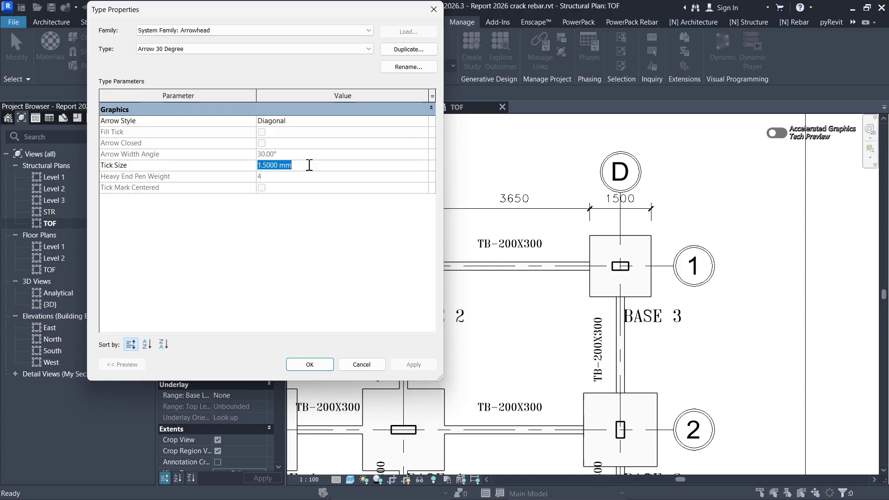
left_click(369, 49)
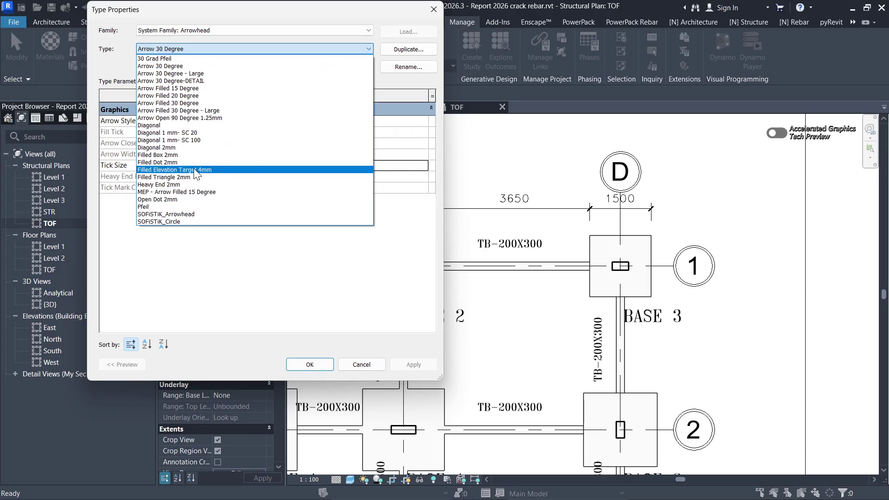
left_click(186, 144)
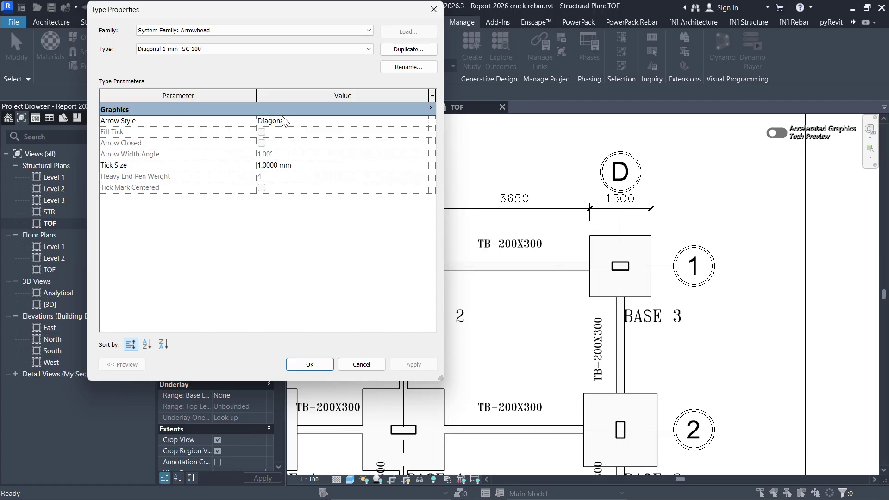
Step: Try the Dot arrow style with Fill Tick enabled on the Diagonal 1 mm- SC 100 arrowhead type
left_click(425, 122)
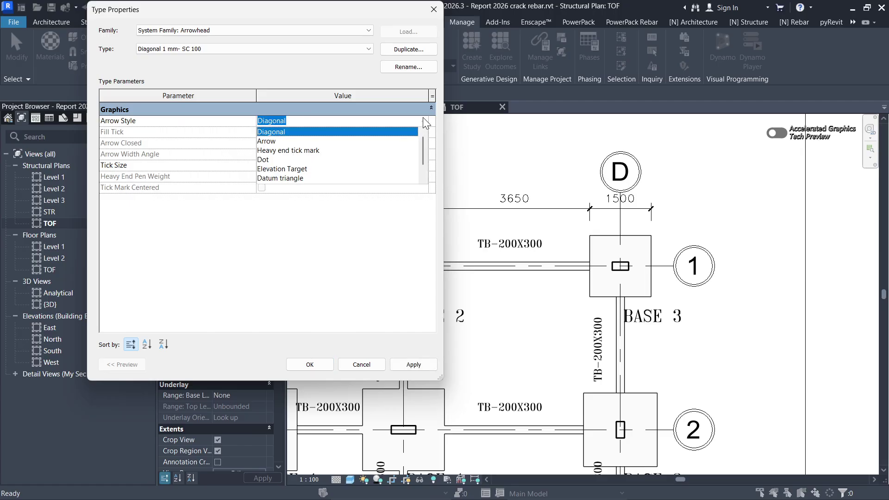
left_click(263, 160)
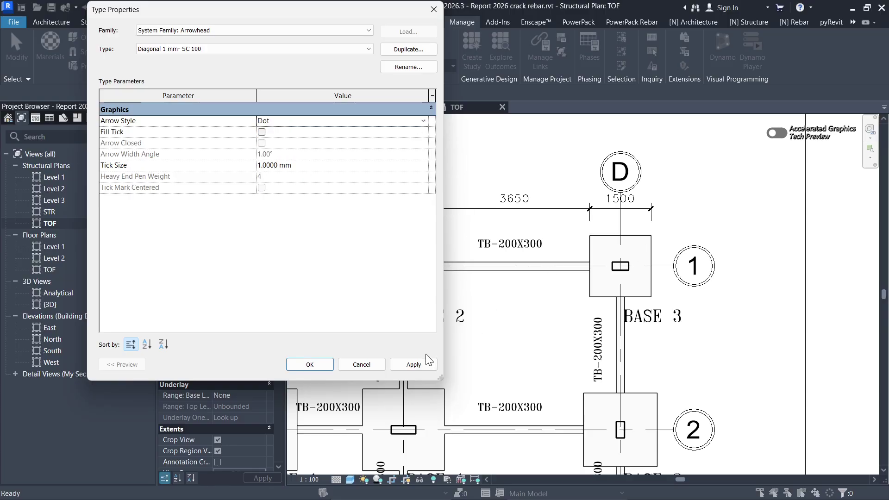
left_click(414, 365)
left_click(262, 133)
left_click(263, 133)
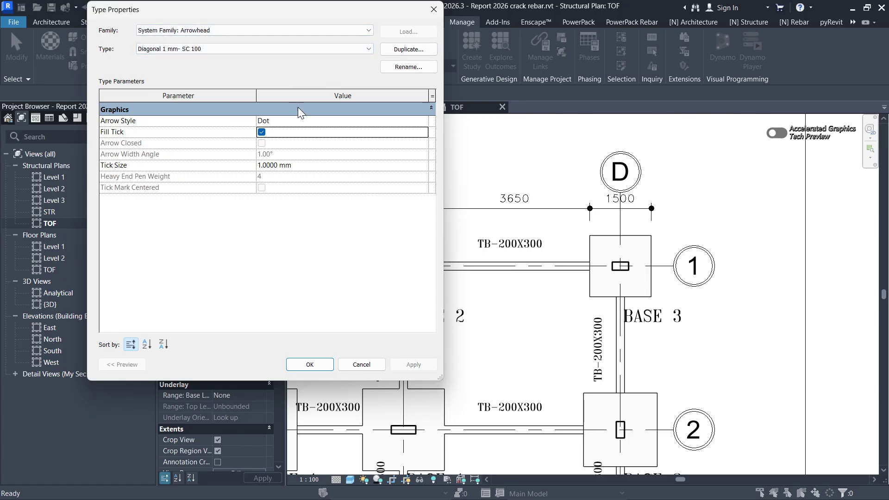
Step: Turn off Fill Tick and restore the Diagonal arrow style for the Diagonal 1 mm- SC 100 arrowhead type
left_click(262, 132)
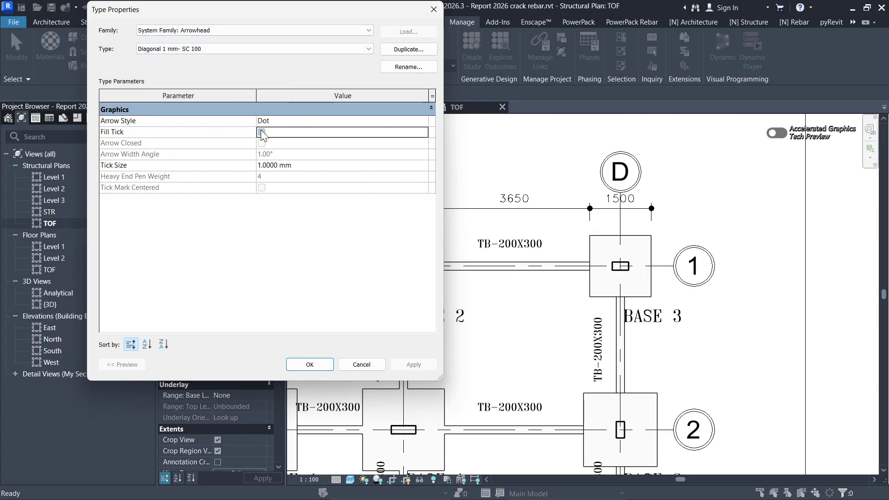
left_click(427, 122)
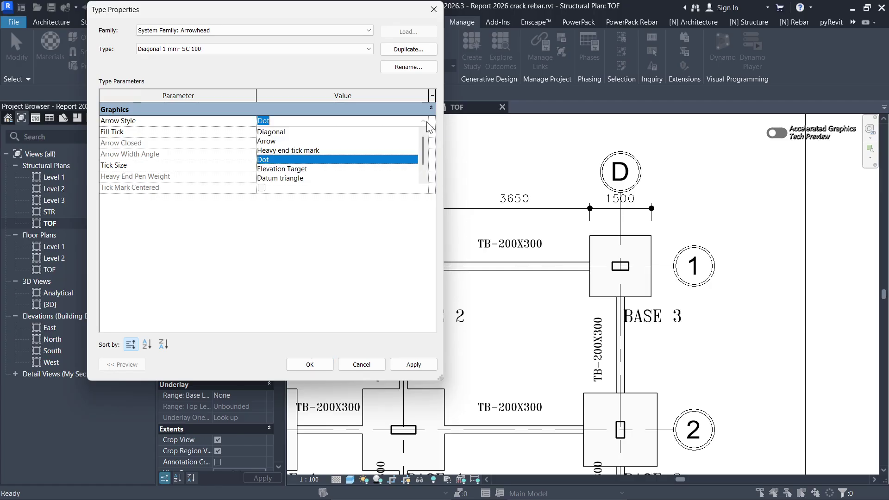
left_click(269, 132)
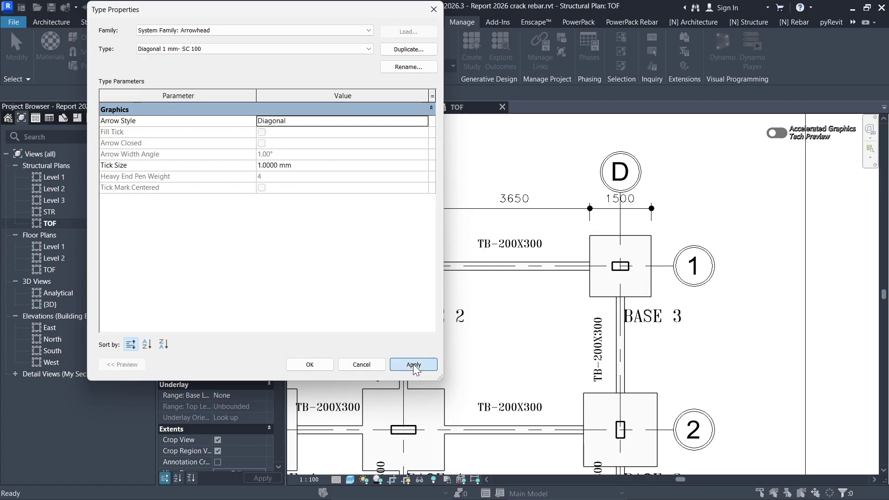
left_click(310, 364)
Step: Examine the pad dimensions, beam tags and foundation tags across the whole TOF foundation plan
scroll(539, 163, "down", 4)
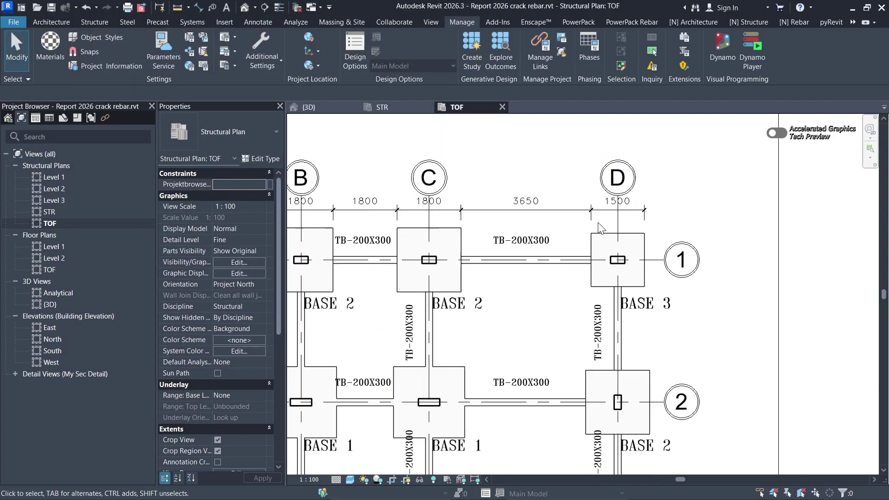
scroll(492, 218, "up", 2)
scroll(492, 217, "down", 3)
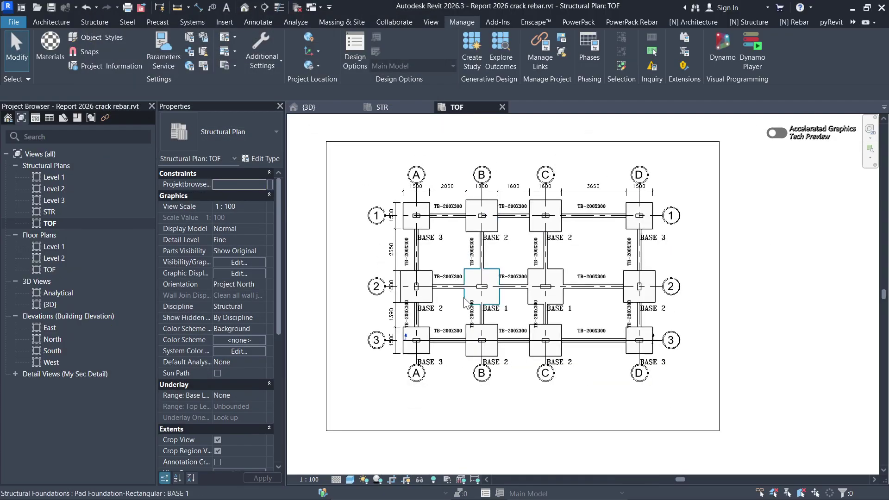
scroll(513, 189, "up", 4)
scroll(512, 189, "down", 1)
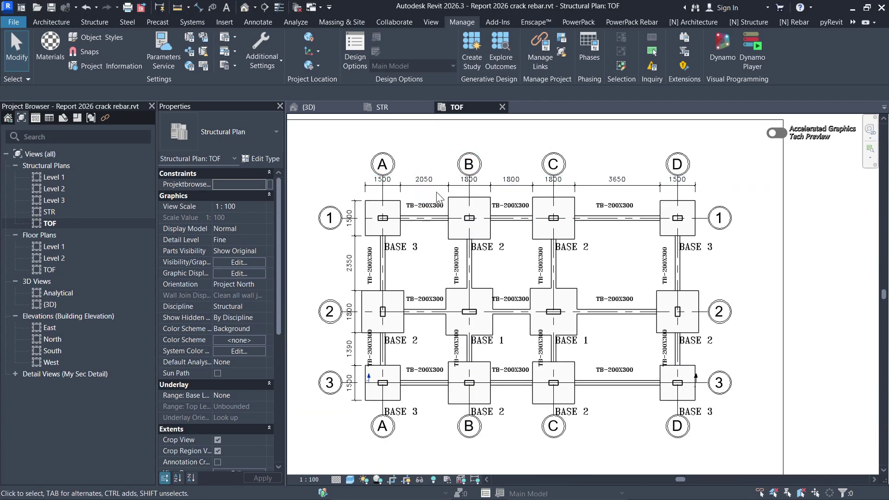
scroll(438, 197, "up", 3)
scroll(500, 307, "up", 2)
scroll(509, 222, "down", 2)
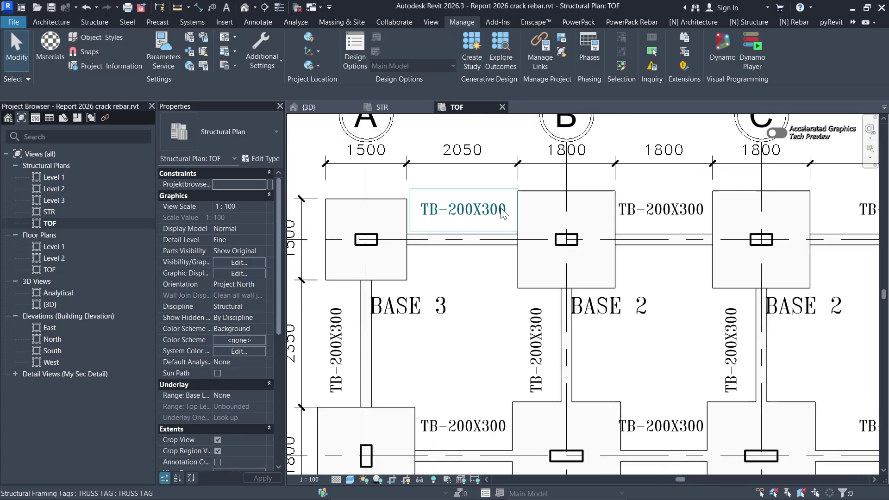
scroll(407, 304, "down", 2)
scroll(414, 300, "up", 3)
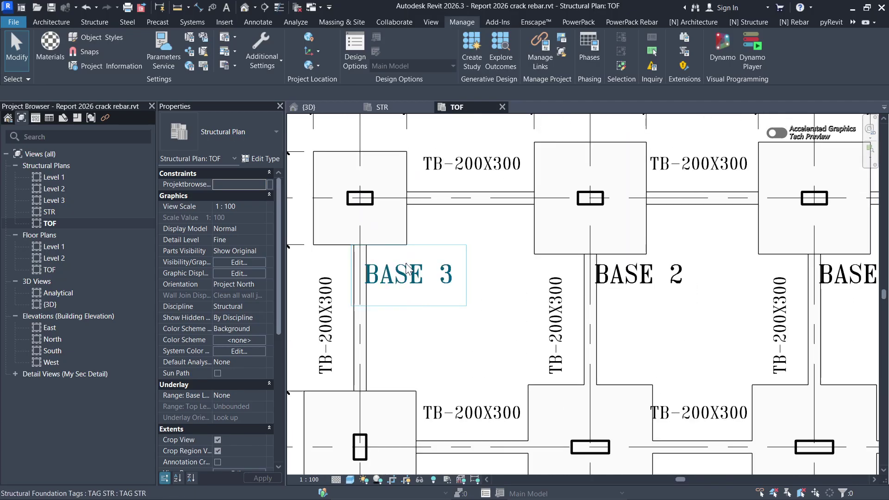
scroll(408, 266, "down", 3)
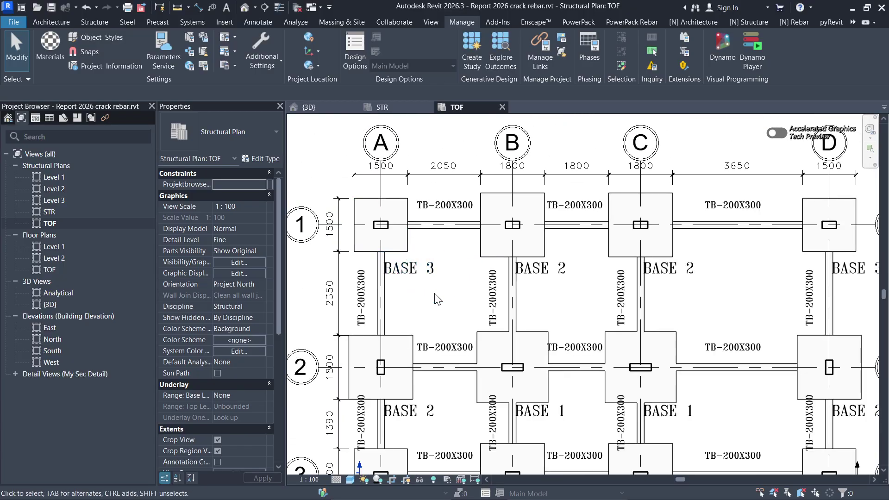
scroll(442, 285, "down", 4)
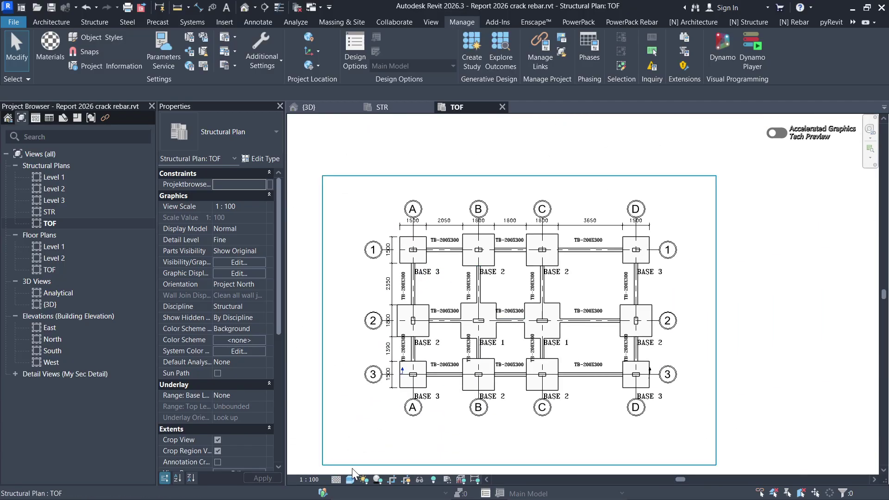
scroll(394, 345, "up", 3)
scroll(447, 307, "down", 3)
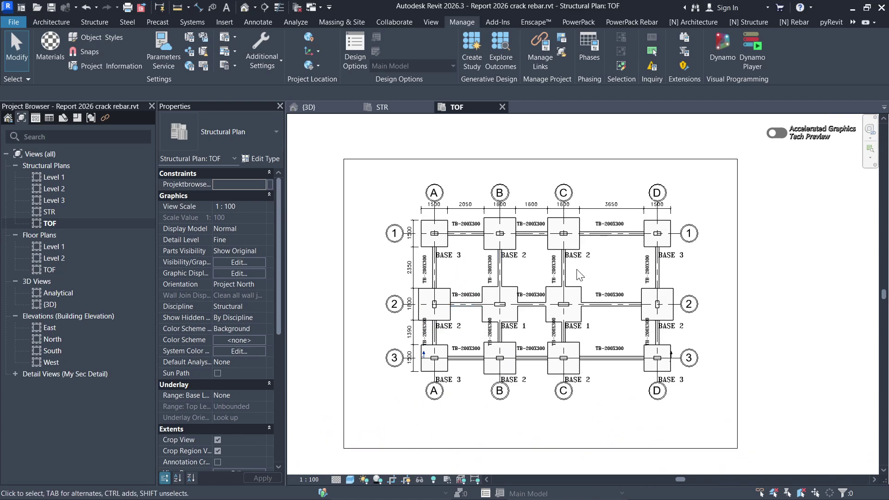
scroll(577, 273, "up", 4)
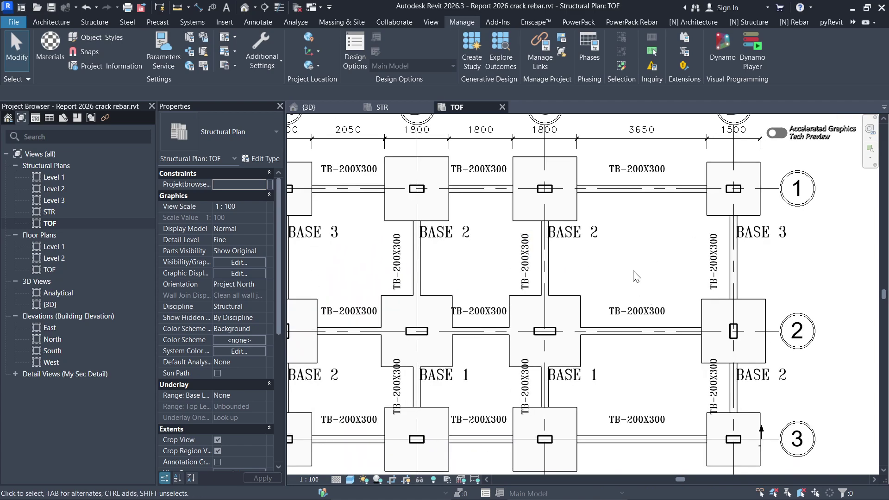
scroll(636, 277, "down", 5)
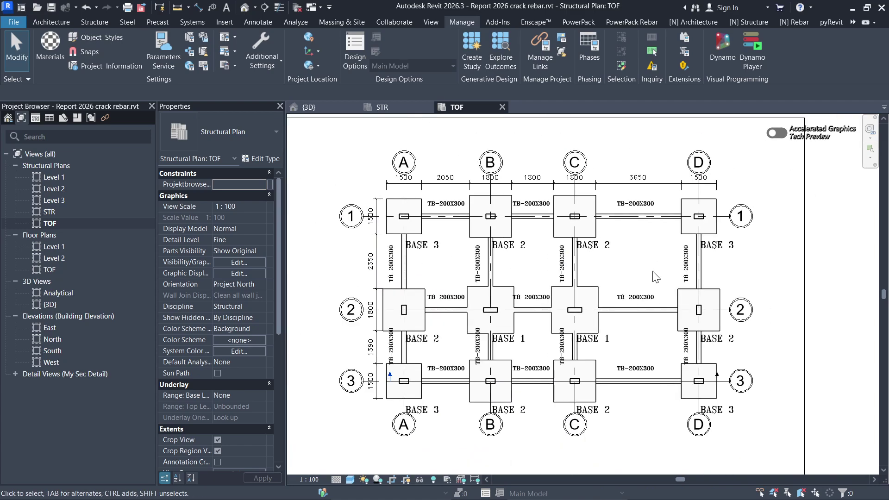